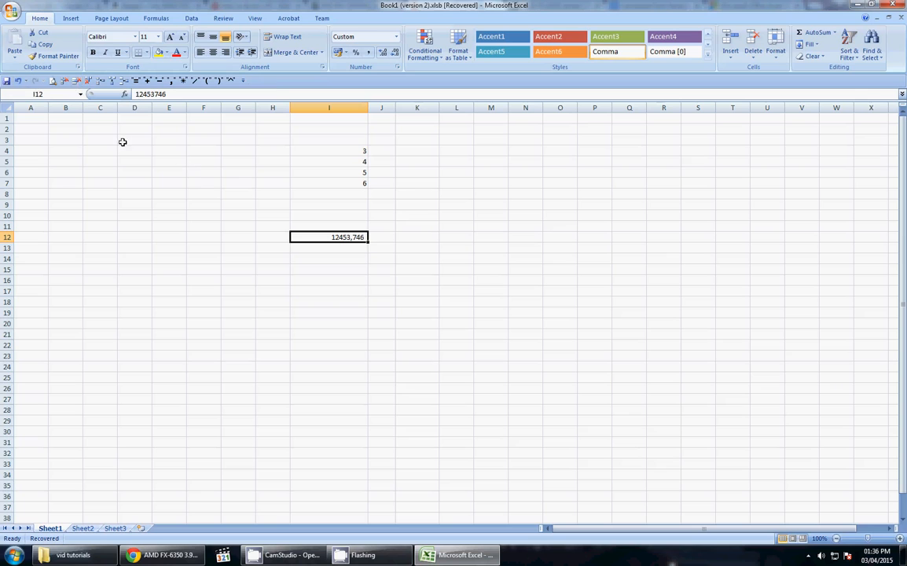
# Step: Browse the Insert, Page Layout and Formulas ribbon tabs, then return to Home
pyautogui.click(69, 19)
pyautogui.click(108, 19)
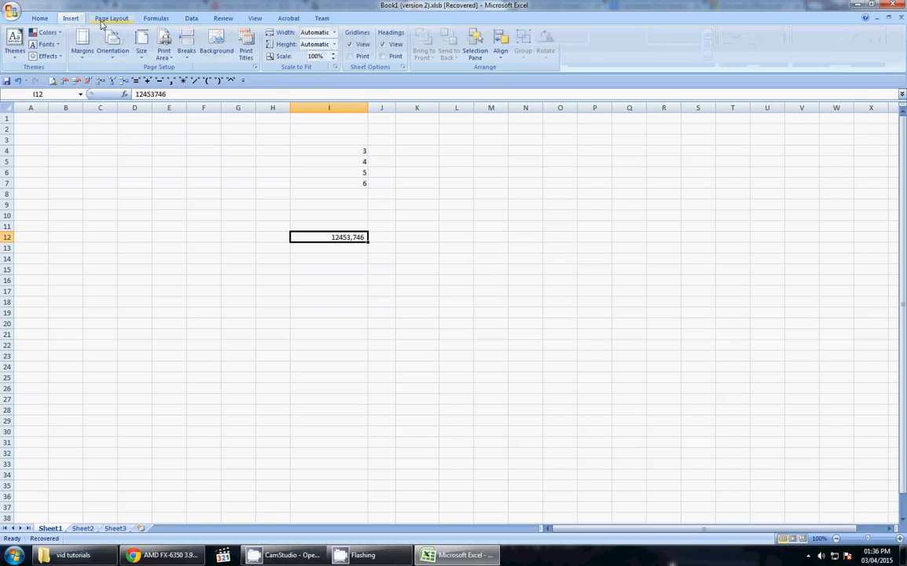
pyautogui.click(154, 19)
pyautogui.click(41, 18)
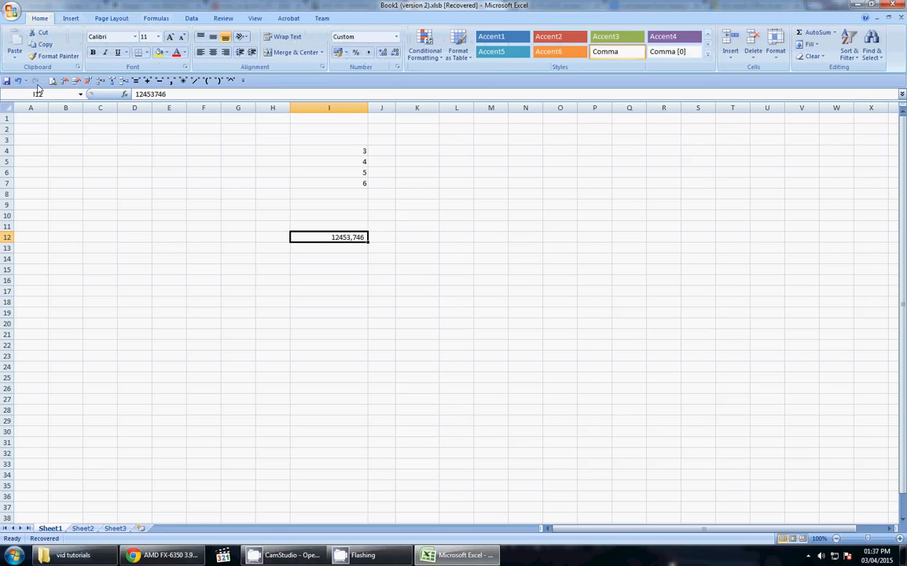
pyautogui.click(155, 18)
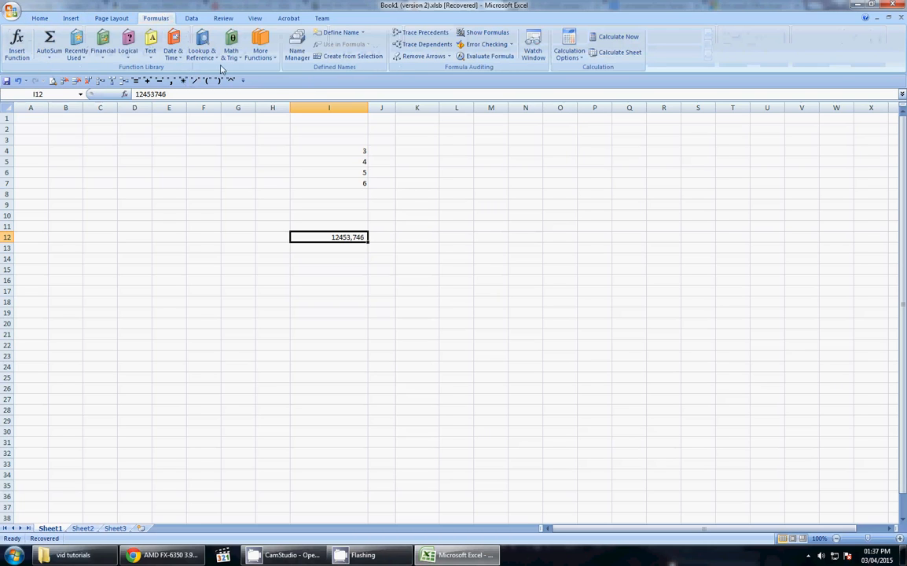
pyautogui.click(37, 18)
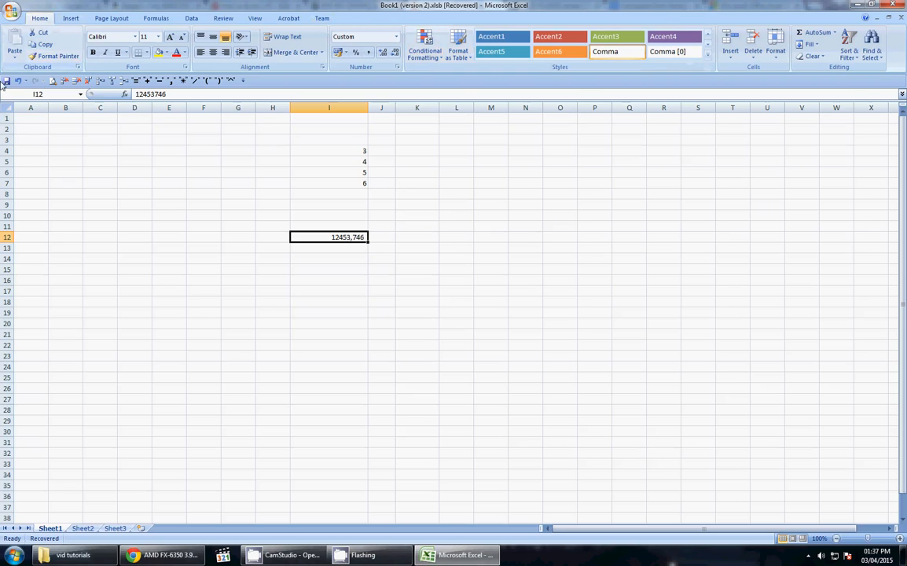
# Step: Move the Quick Access Toolbar above the ribbon, then back below it
pyautogui.rightClick(305, 87)
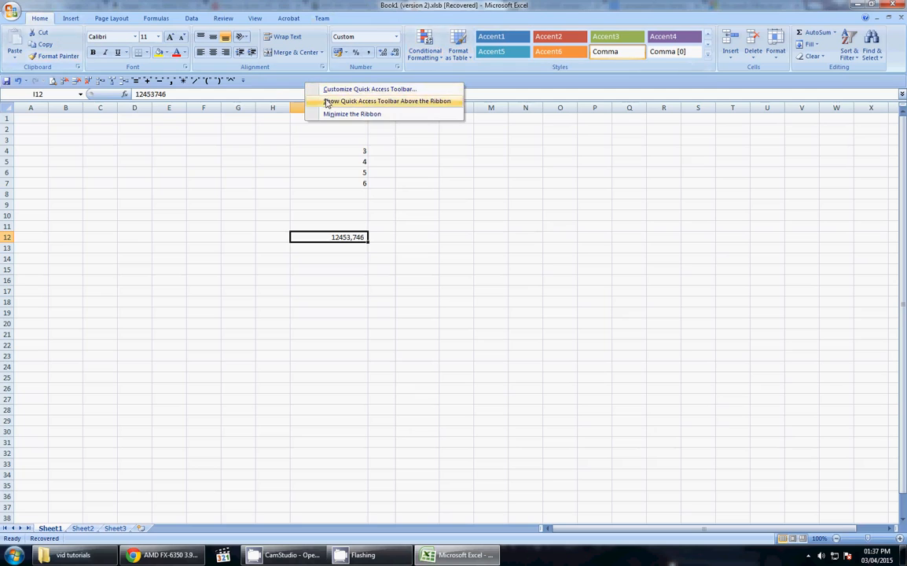
pyautogui.click(322, 98)
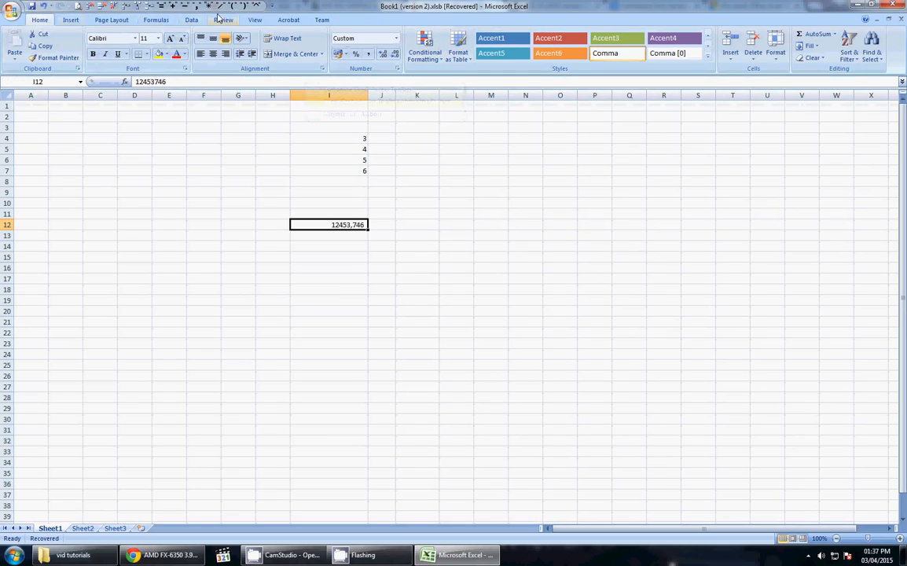
pyautogui.rightClick(232, 8)
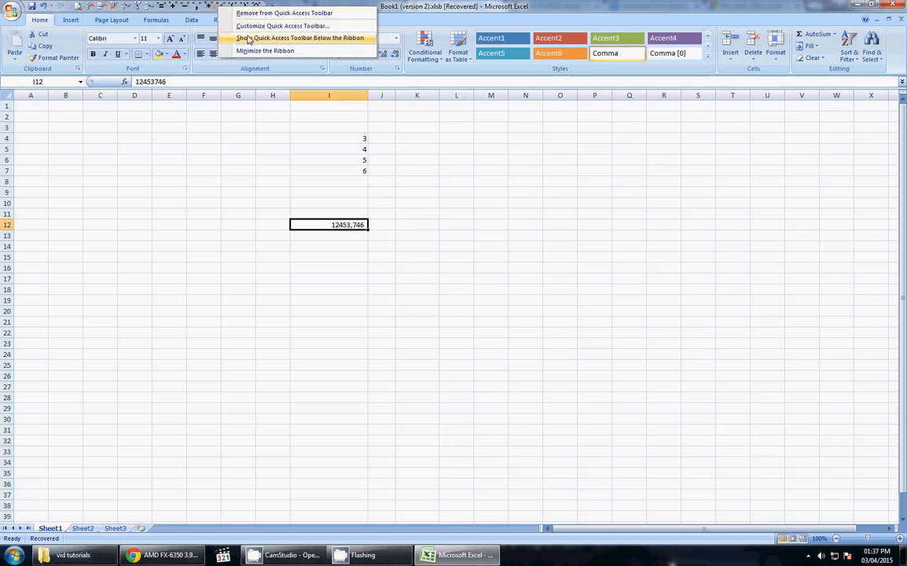
pyautogui.click(249, 40)
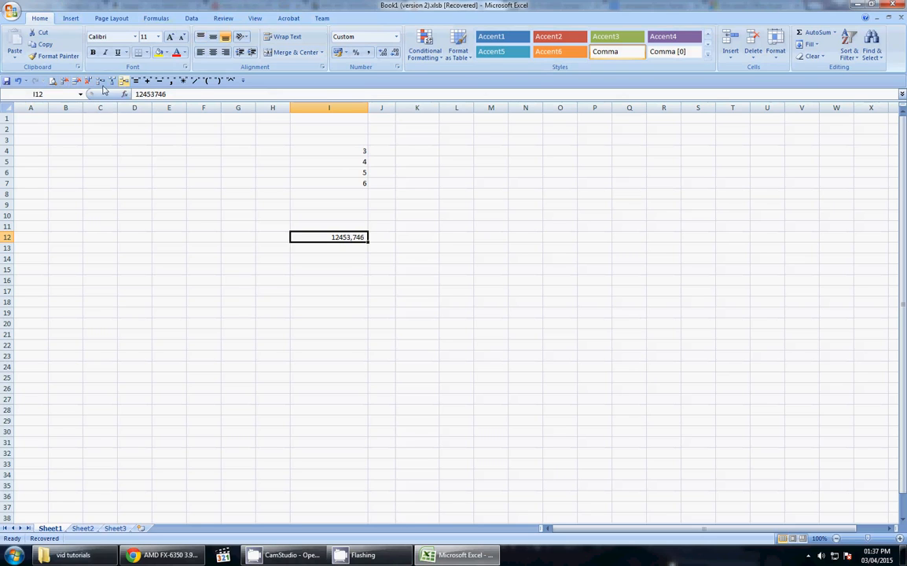
# Step: Open Customize Quick Access Toolbar from the toolbar's shortcut menu
pyautogui.rightClick(278, 83)
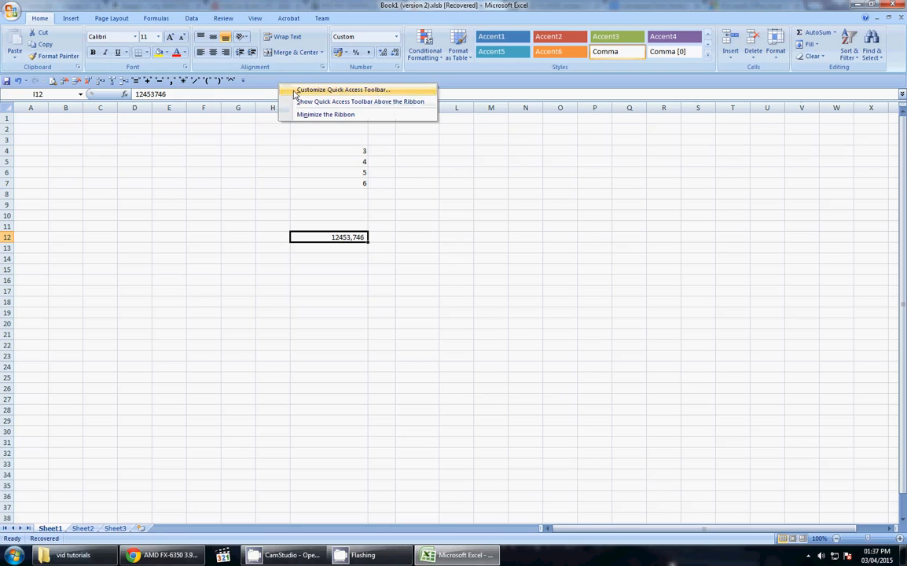
pyautogui.rightClick(275, 83)
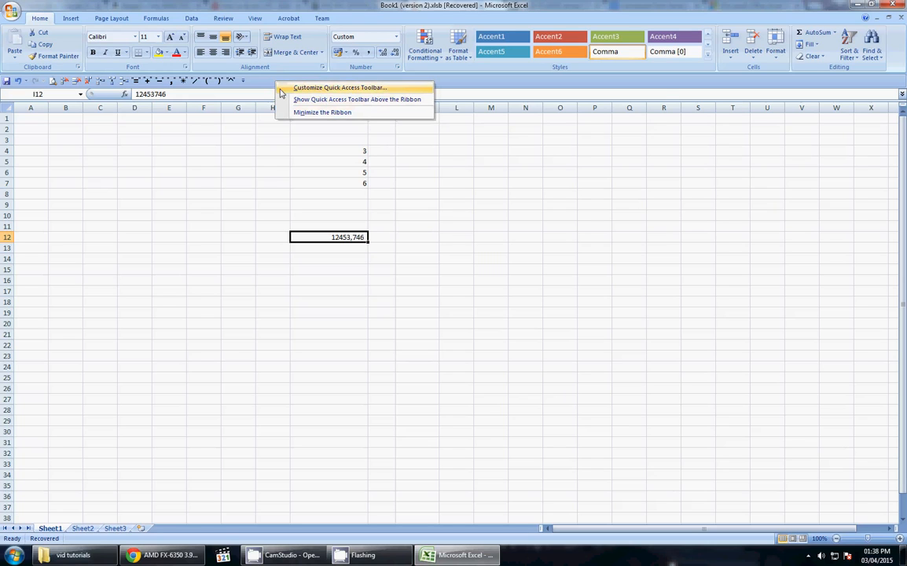
pyautogui.click(282, 92)
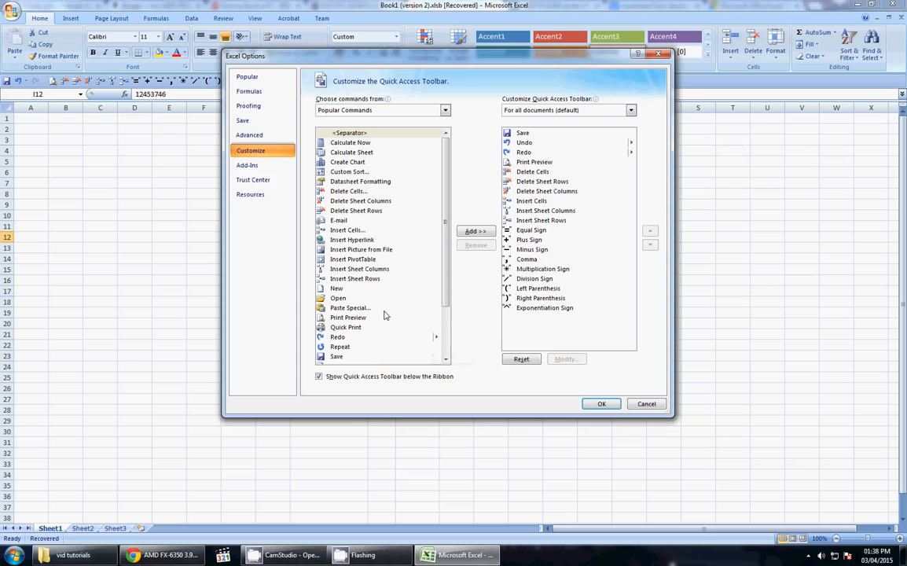
pyautogui.scroll(-3, 385, 311)
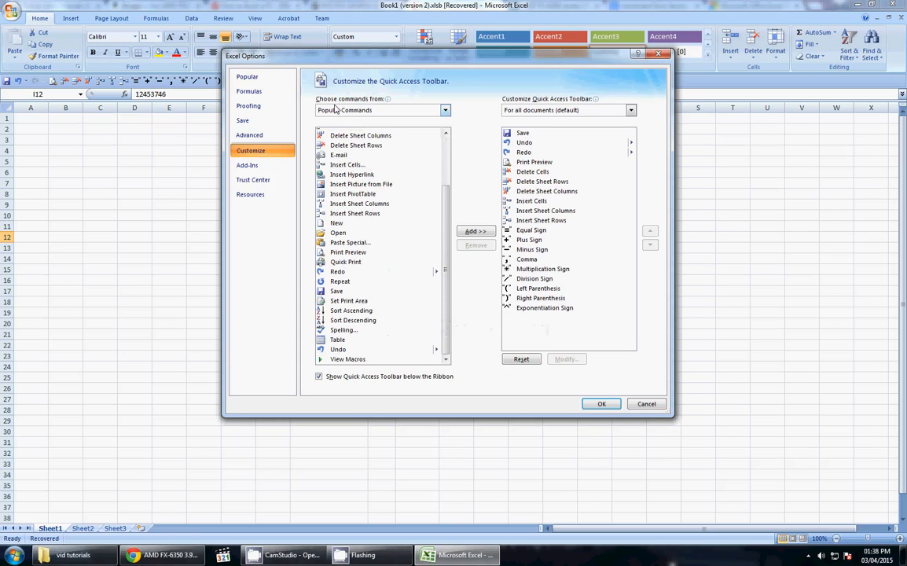
pyautogui.click(446, 112)
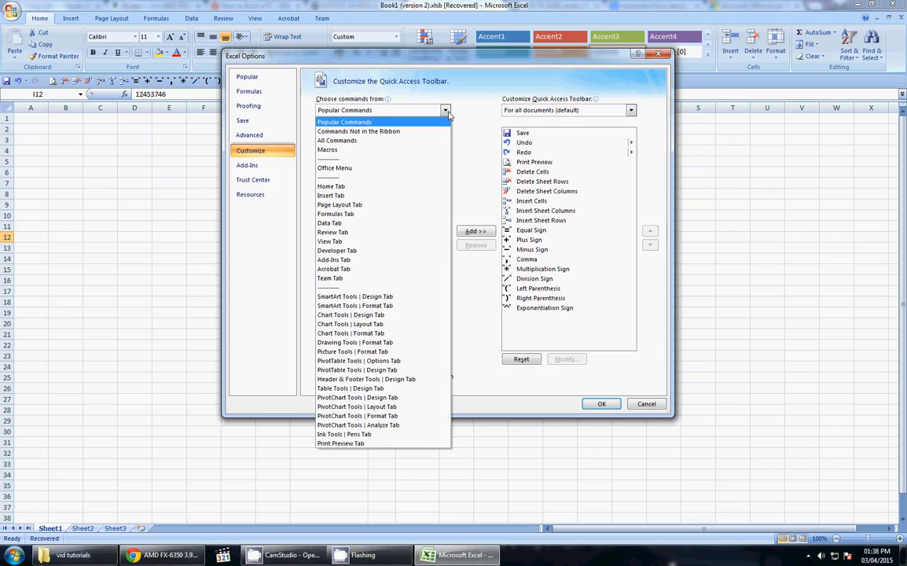
pyautogui.click(446, 112)
pyautogui.click(446, 112)
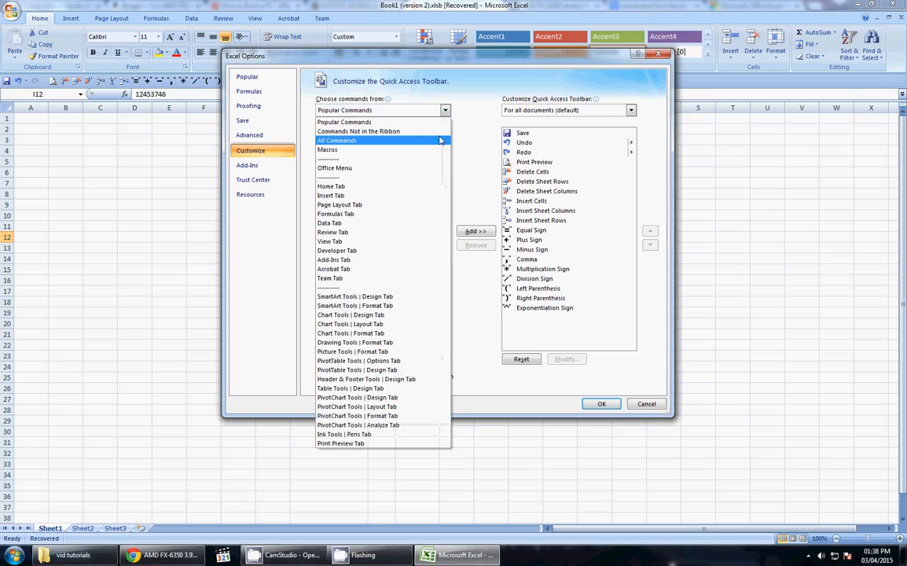
pyautogui.click(440, 140)
pyautogui.scroll(-5, 414, 236)
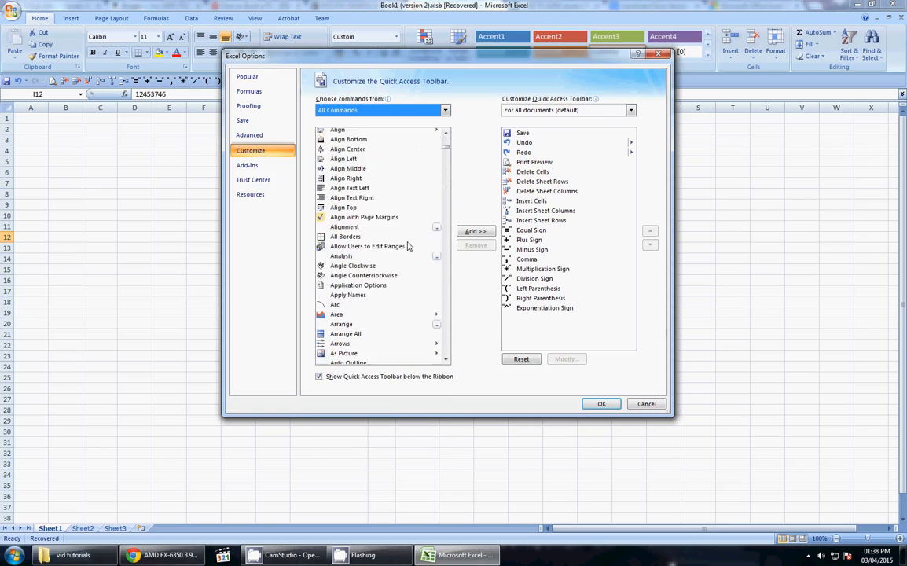
pyautogui.scroll(-20, 407, 245)
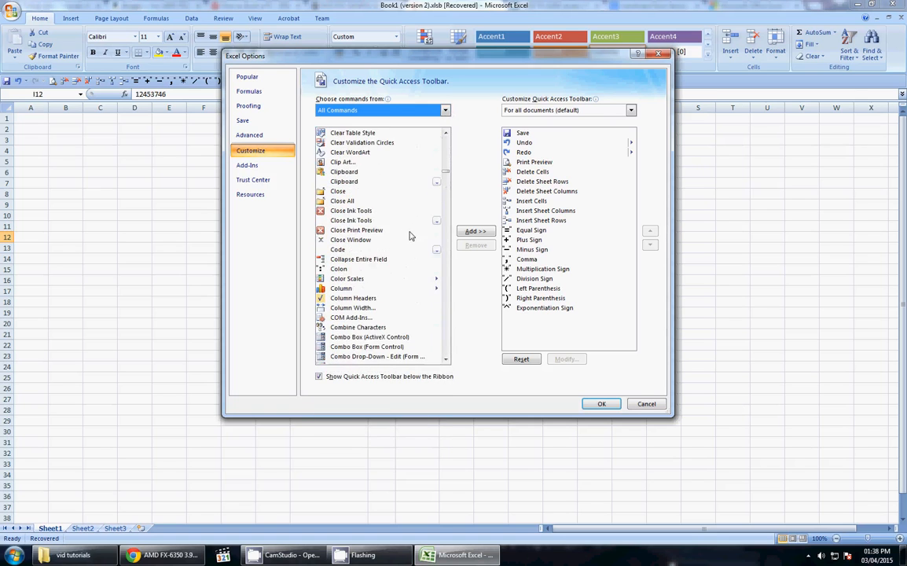
pyautogui.scroll(-4, 409, 240)
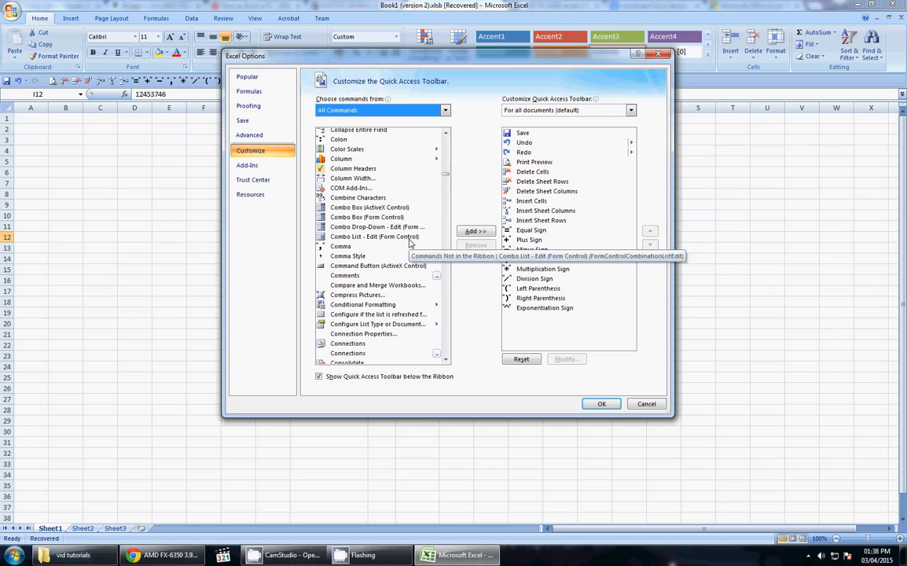
pyautogui.click(445, 111)
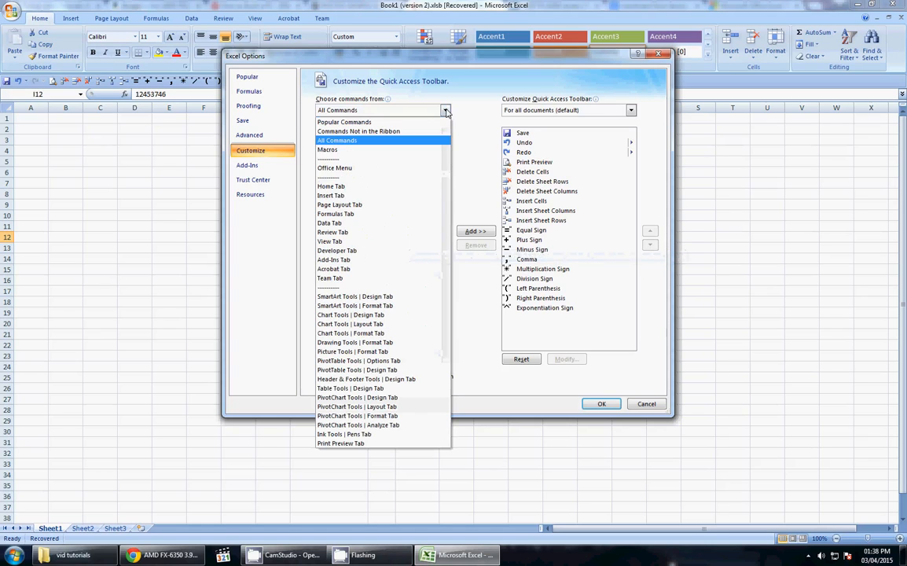
pyautogui.click(429, 188)
pyautogui.click(445, 111)
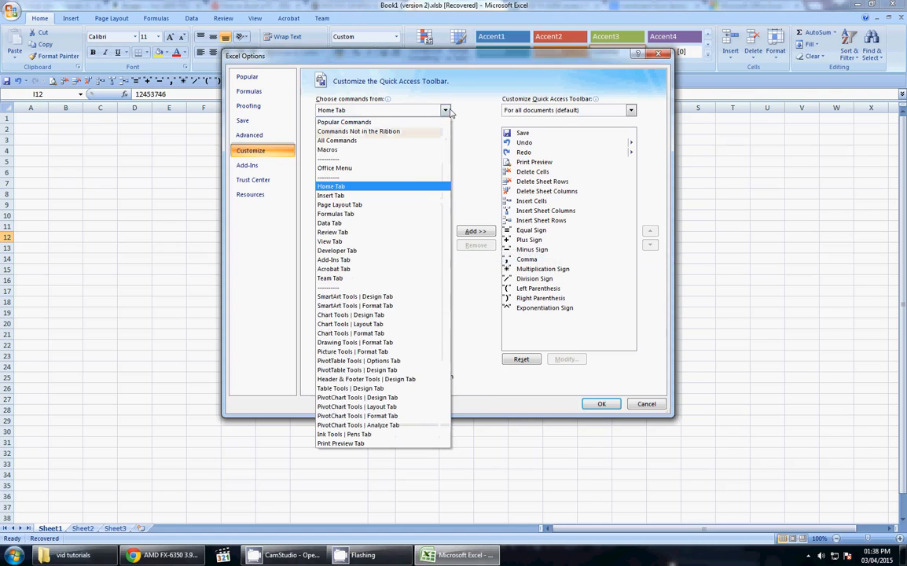
pyautogui.click(376, 241)
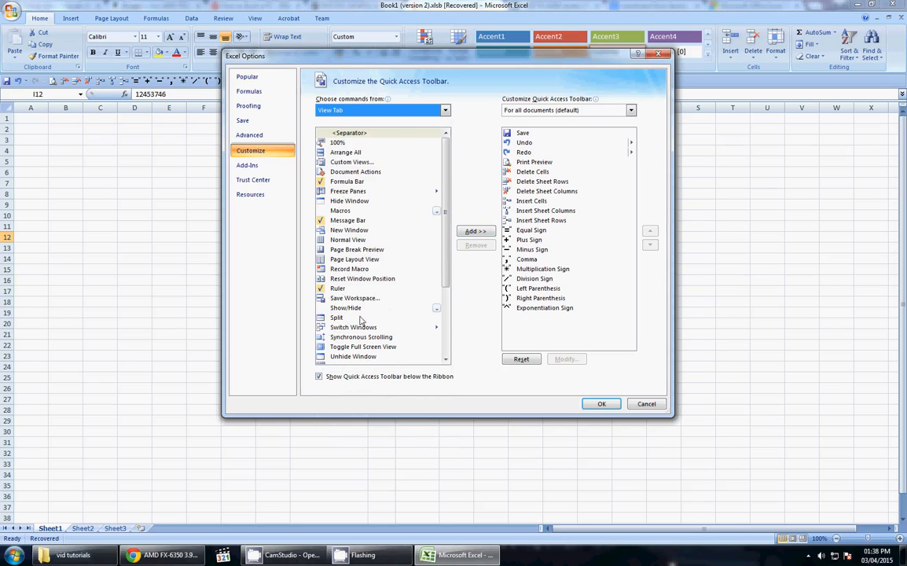
pyautogui.click(445, 112)
pyautogui.click(395, 118)
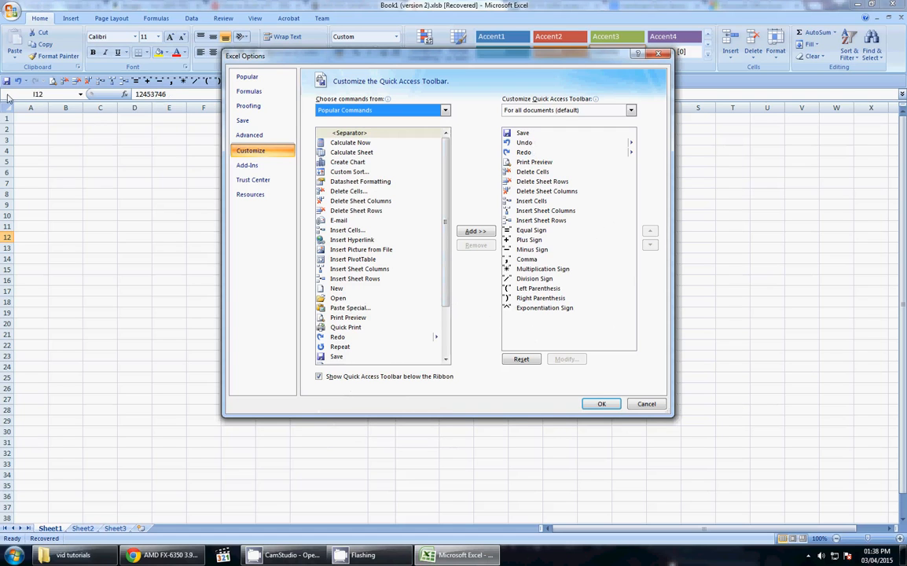
# Step: Add the New command to the Quick Access Toolbar command list
pyautogui.moveTo(311, 61); pyautogui.dragTo(410, 83)
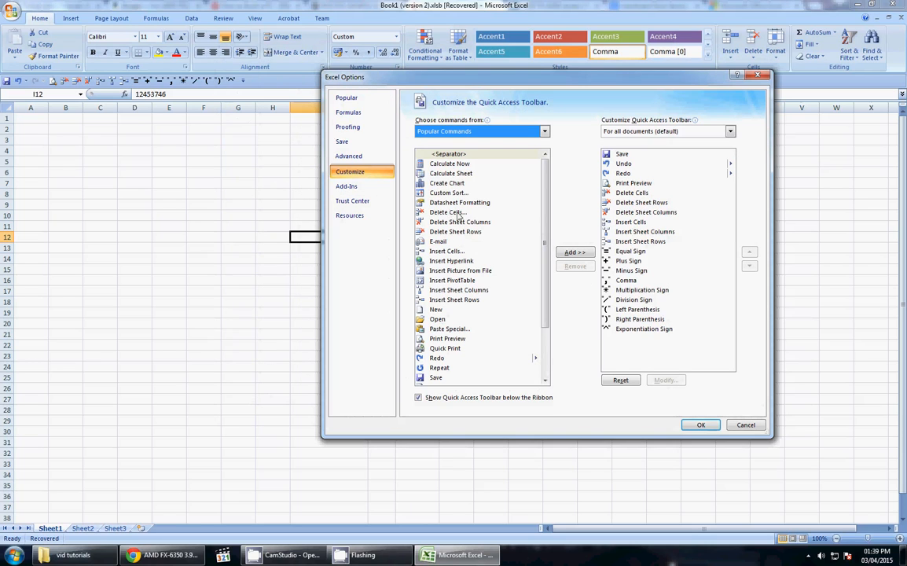
pyautogui.click(485, 310)
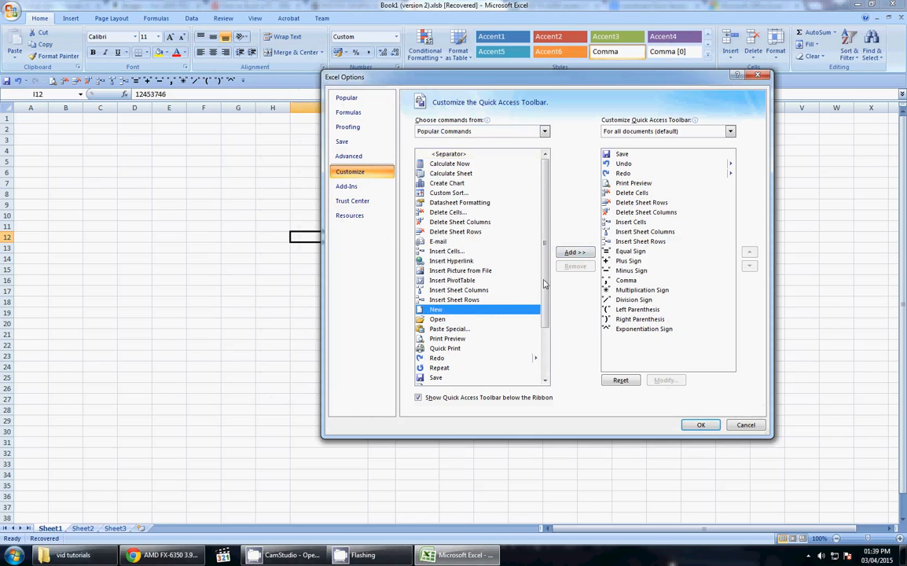
pyautogui.click(575, 253)
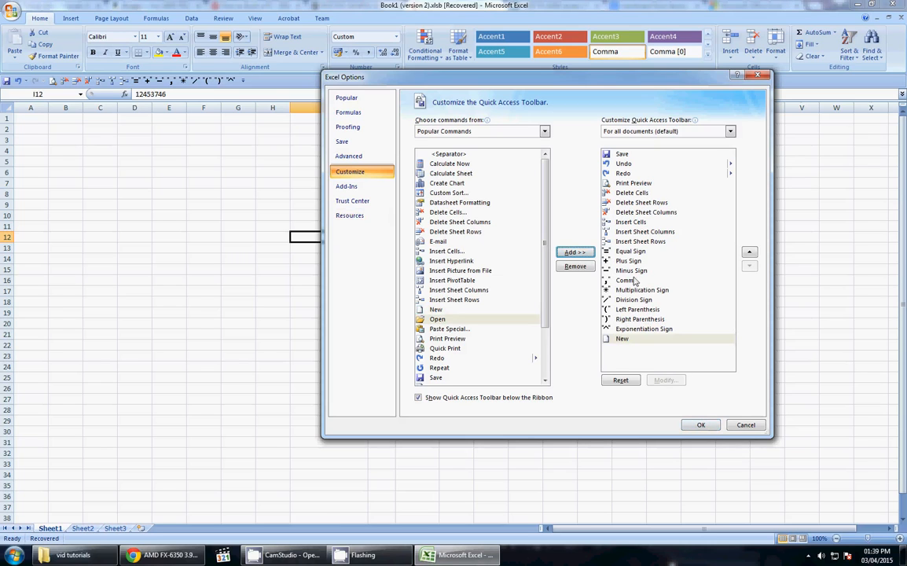
# Step: Reposition New higher in the toolbar list with the Move Up and Move Down arrows
pyautogui.click(750, 252)
pyautogui.click(750, 253)
pyautogui.click(749, 252)
pyautogui.click(750, 252)
pyautogui.click(750, 252)
pyautogui.click(749, 252)
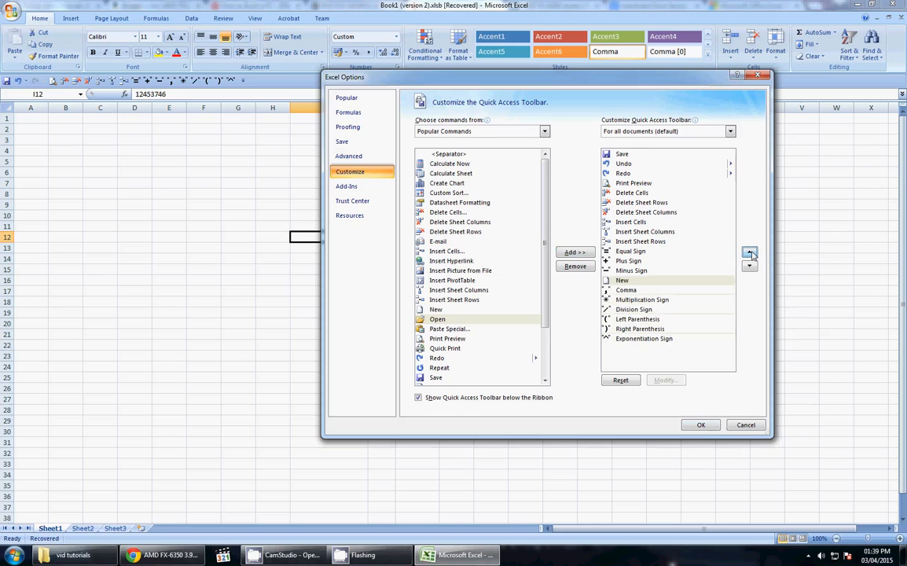
pyautogui.click(750, 252)
pyautogui.click(750, 253)
pyautogui.click(750, 267)
pyautogui.click(750, 267)
pyautogui.click(750, 266)
pyautogui.click(750, 266)
pyautogui.click(750, 267)
pyautogui.click(749, 266)
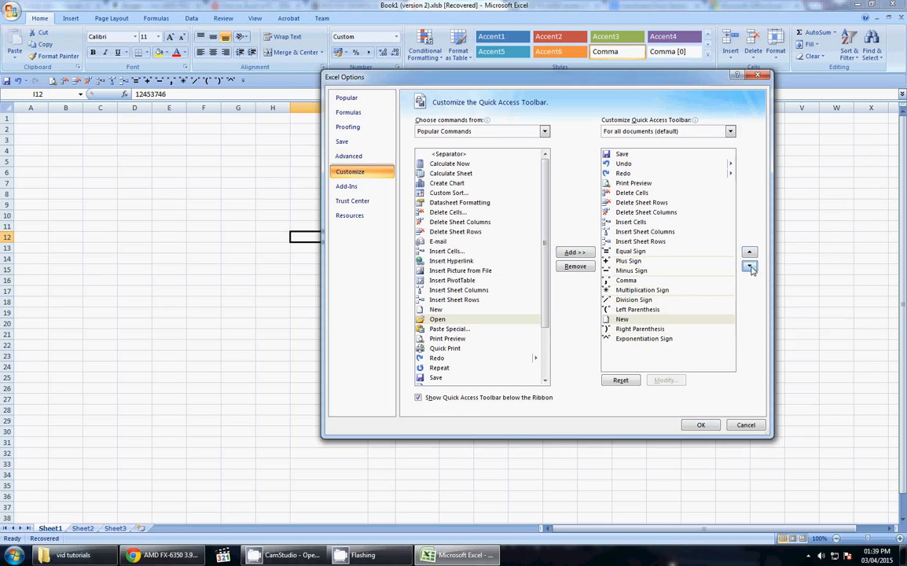
pyautogui.click(750, 252)
pyautogui.click(750, 252)
pyautogui.click(749, 252)
pyautogui.click(749, 252)
pyautogui.click(749, 253)
pyautogui.click(750, 252)
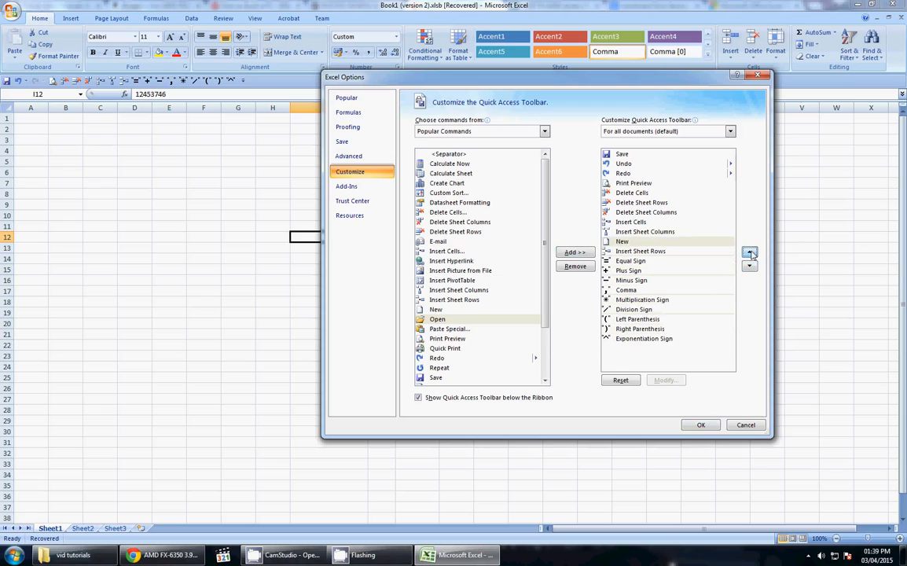
pyautogui.click(750, 252)
pyautogui.click(750, 252)
pyautogui.click(749, 252)
pyautogui.click(749, 253)
pyautogui.click(750, 252)
pyautogui.click(749, 252)
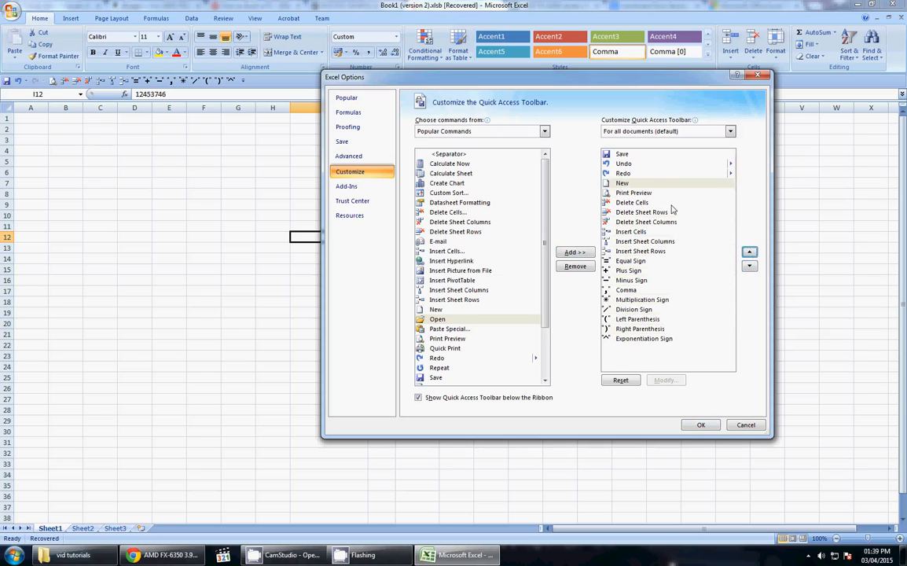
# Step: Apply the toolbar order with OK, then reopen the toolbar customization settings
pyautogui.click(698, 425)
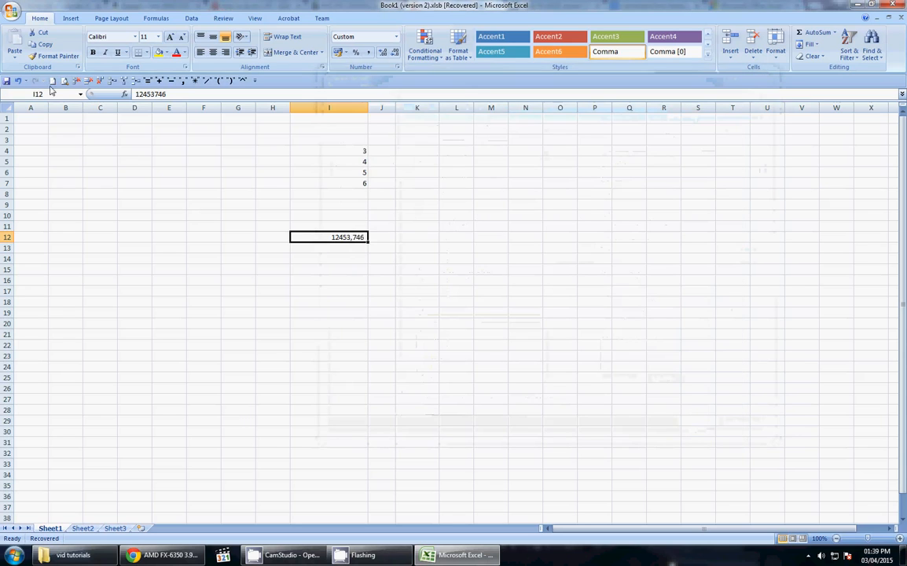
pyautogui.rightClick(300, 80)
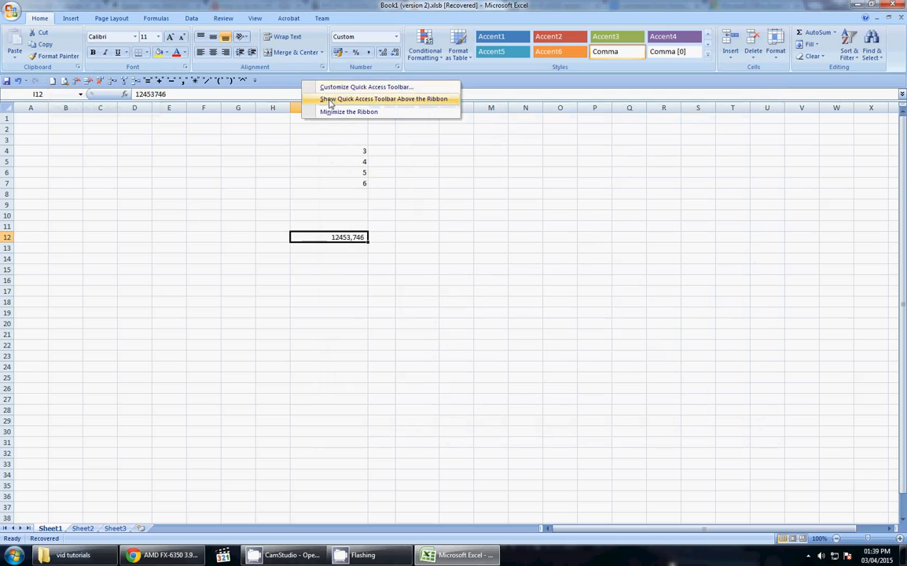
pyautogui.click(330, 88)
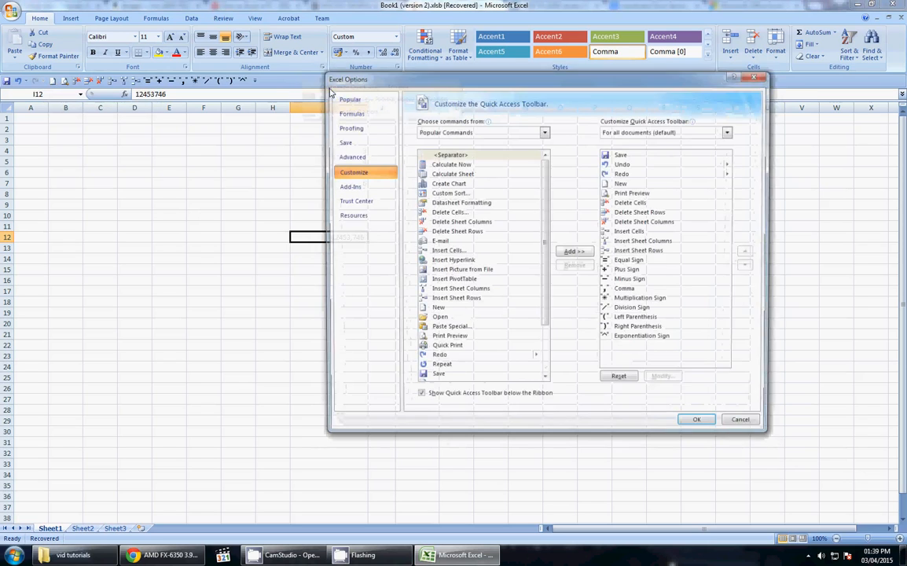
# Step: Remove New from the Quick Access Toolbar, confirm with OK, and select cell L16
pyautogui.click(621, 182)
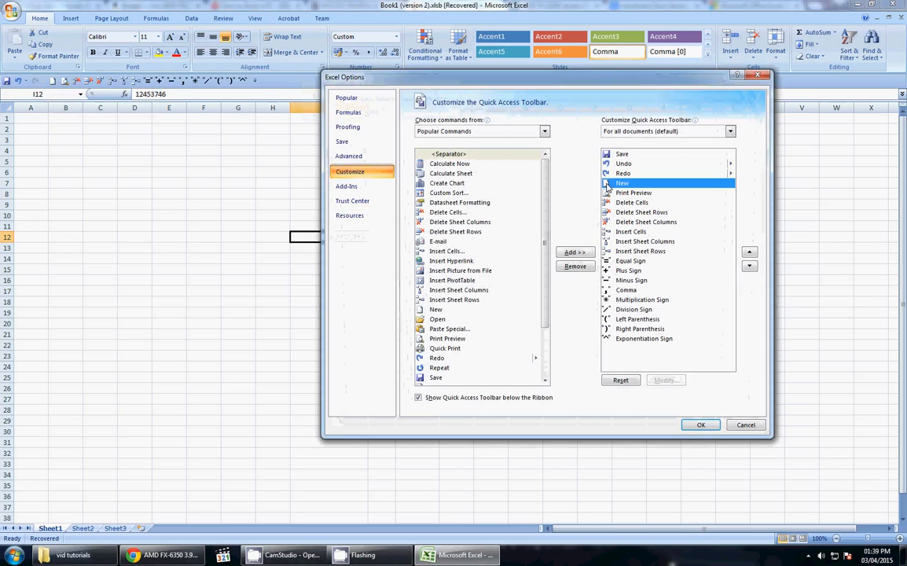
pyautogui.click(574, 266)
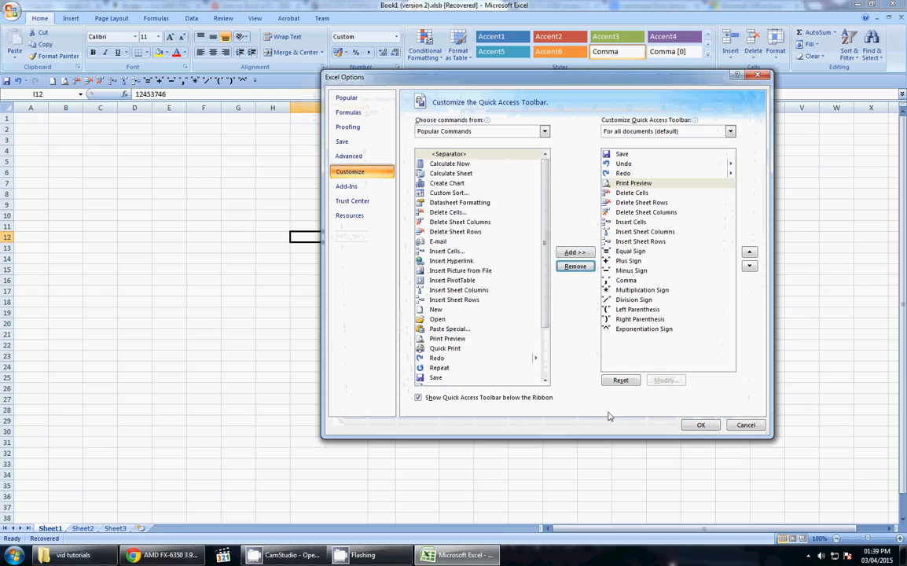
pyautogui.click(700, 424)
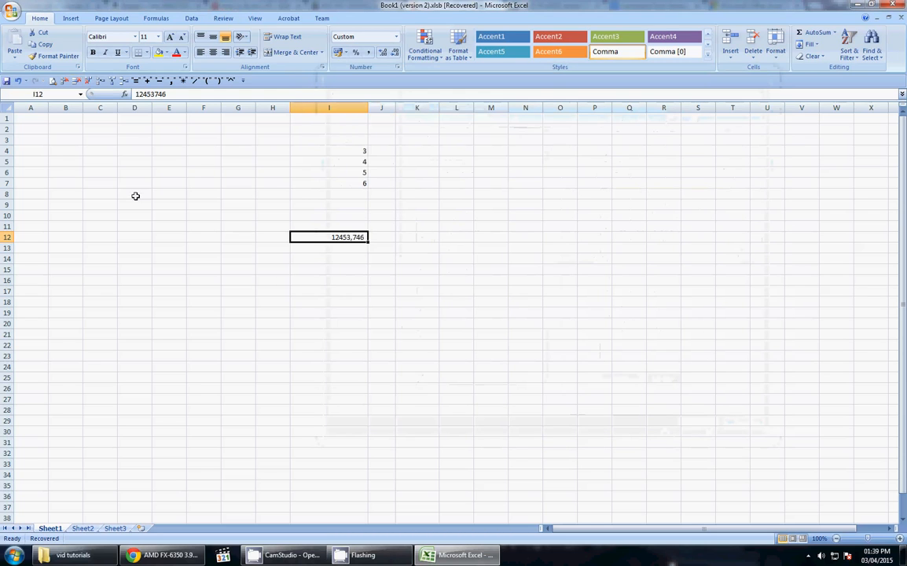
pyautogui.click(455, 281)
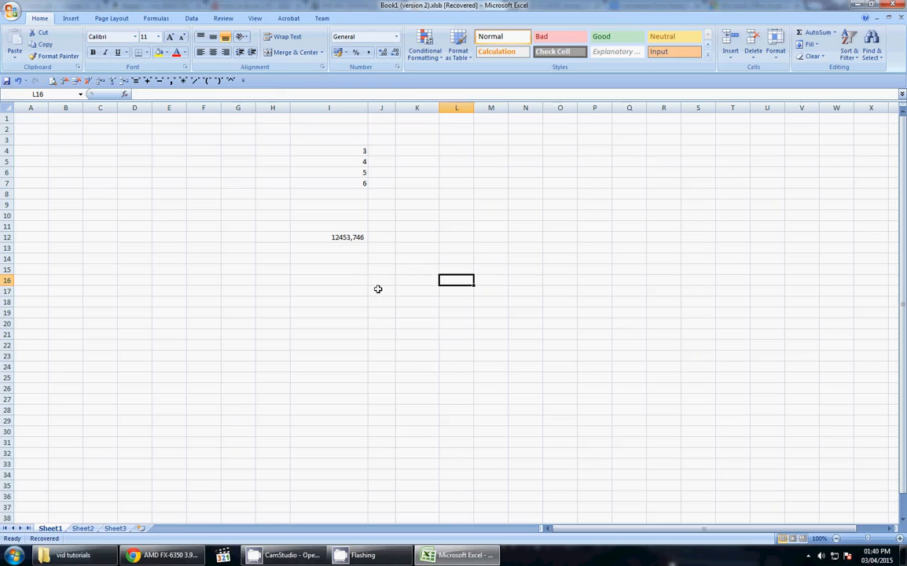
# Step: In I8, try =SUM(I4, with a comma separator and dismiss the resulting error
pyautogui.click(335, 238)
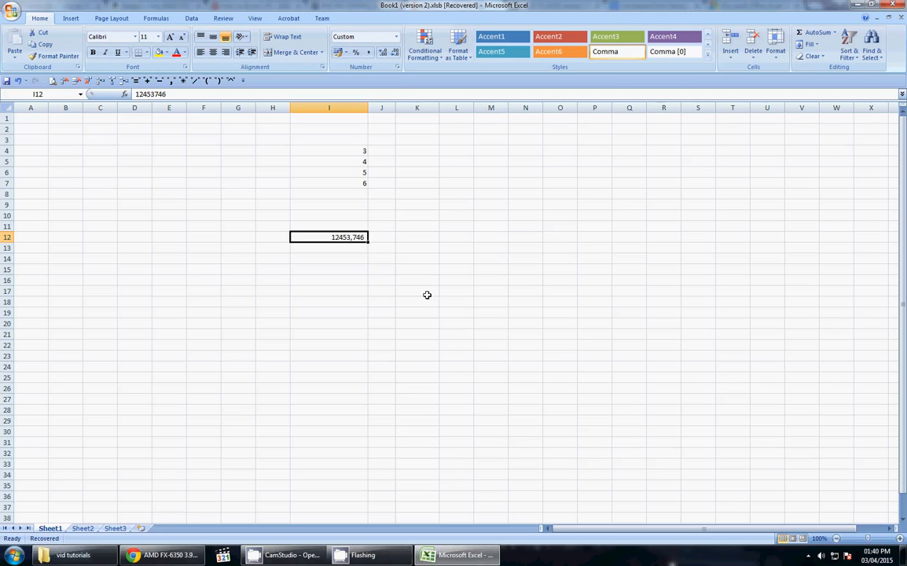
pyautogui.click(345, 194)
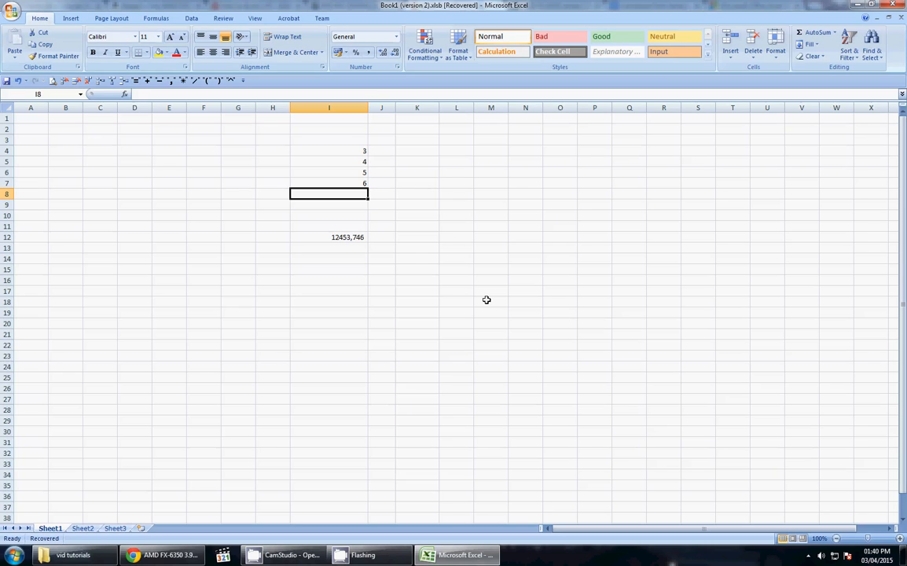
pyautogui.write('=sum(')
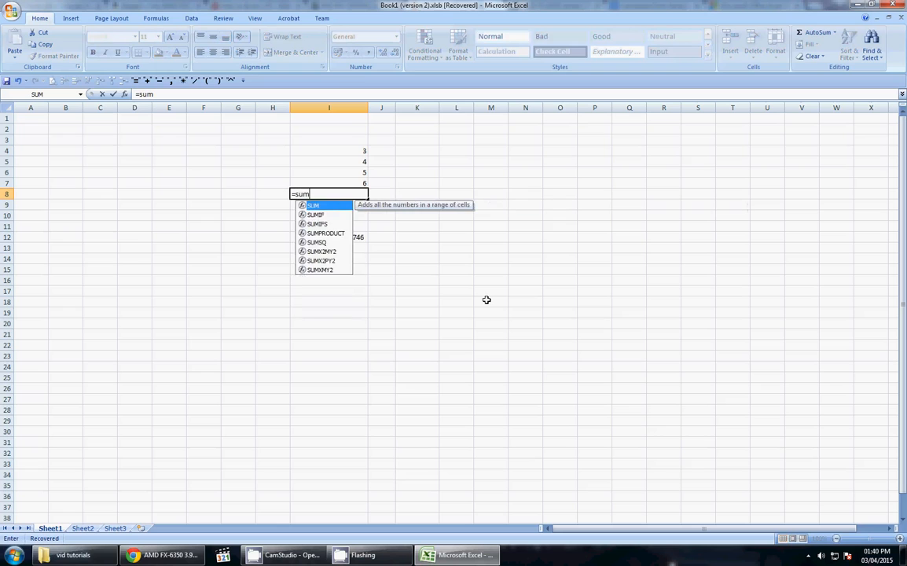
pyautogui.click(346, 150)
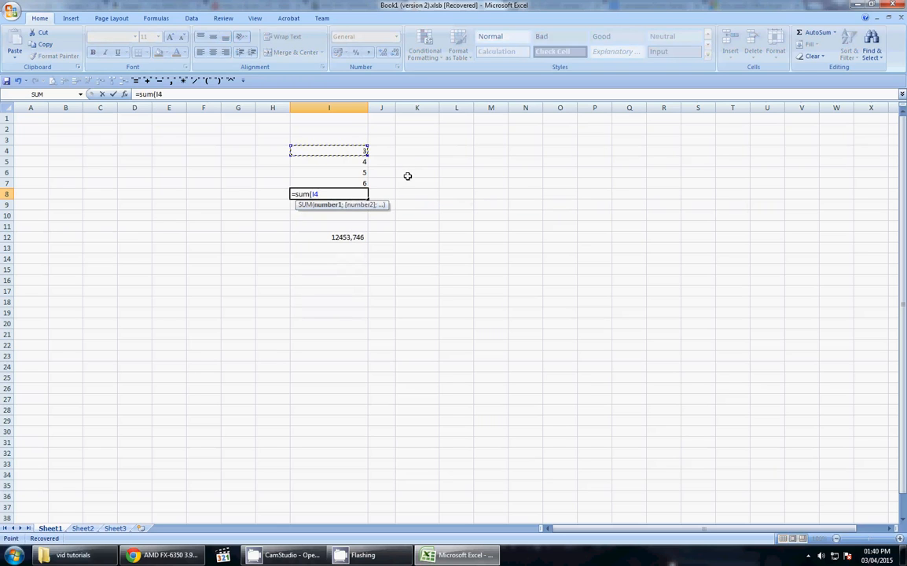
pyautogui.write(',')
pyautogui.press('Return')
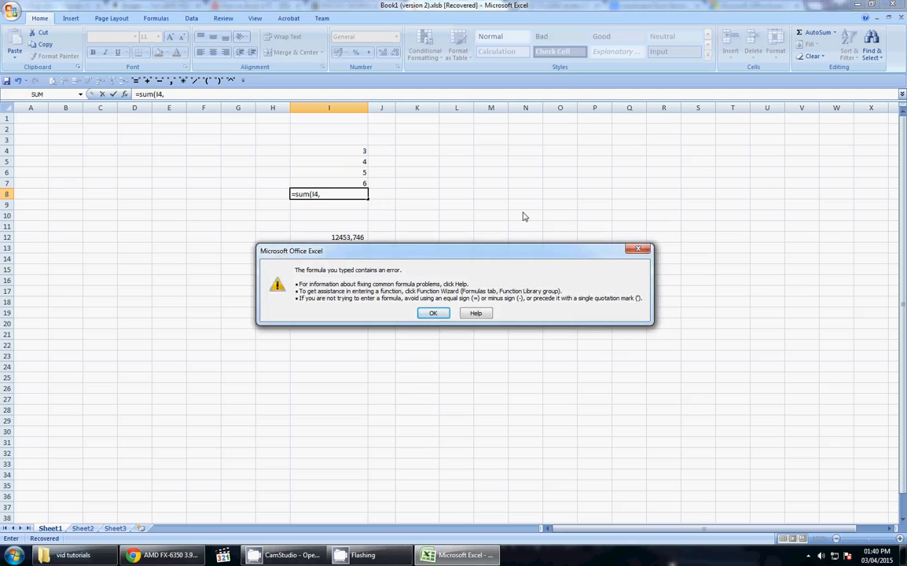
pyautogui.click(432, 312)
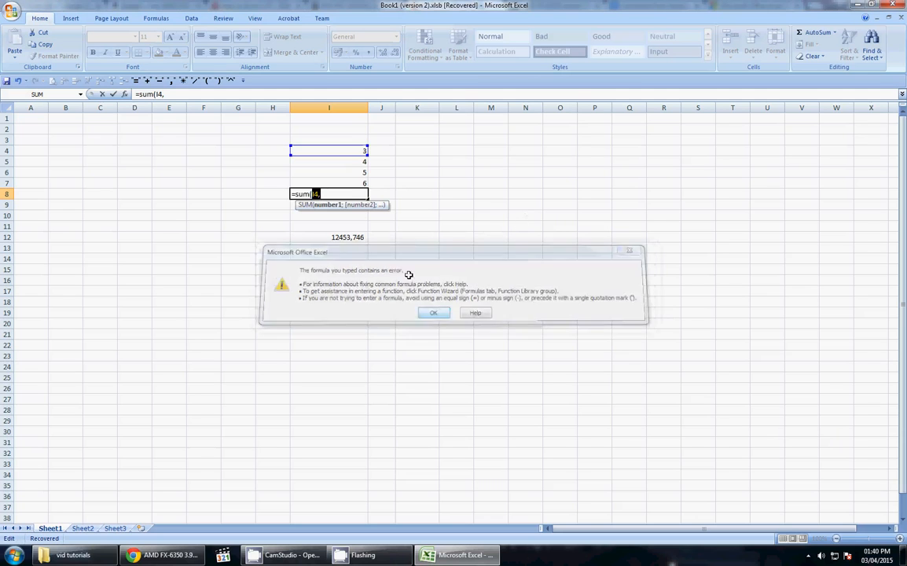
pyautogui.click(350, 197)
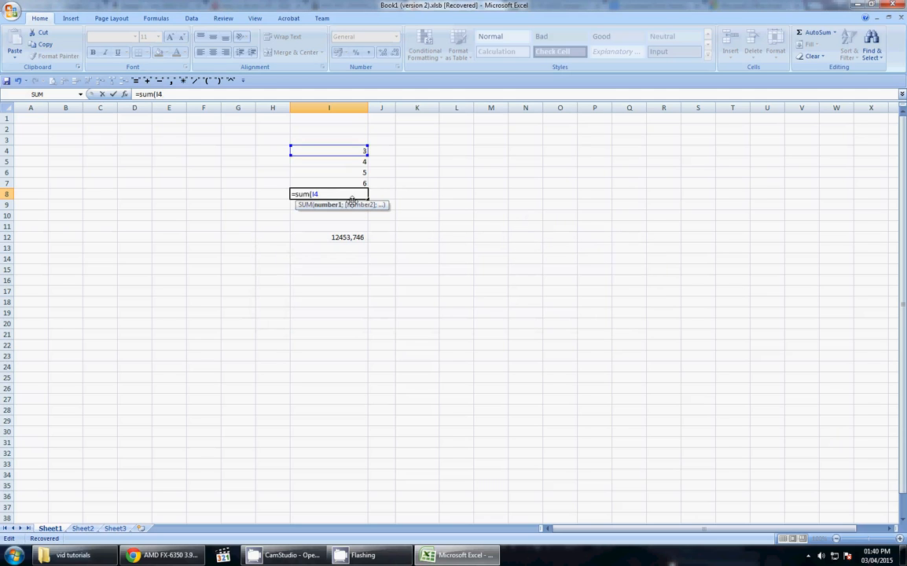
# Step: Complete the formula as =SUM(I4;I5;I6;I7) using semicolons and enter it
pyautogui.write(';')
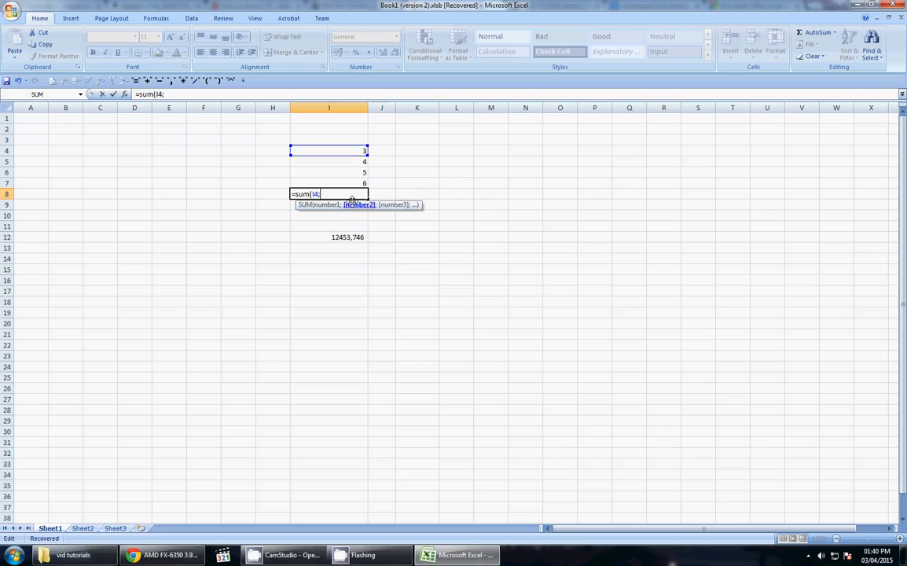
pyautogui.click(346, 162)
pyautogui.write(';')
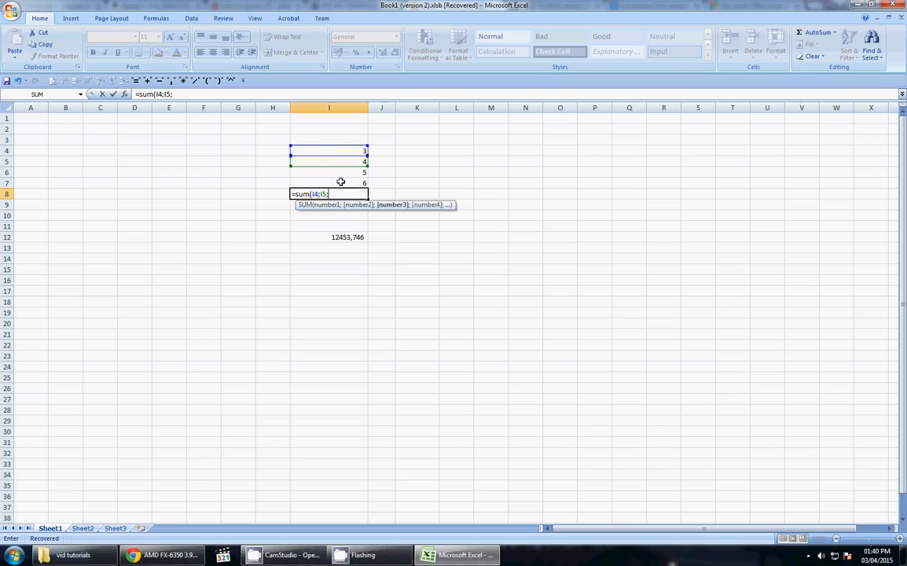
pyautogui.click(341, 172)
pyautogui.write(';')
pyautogui.click(343, 183)
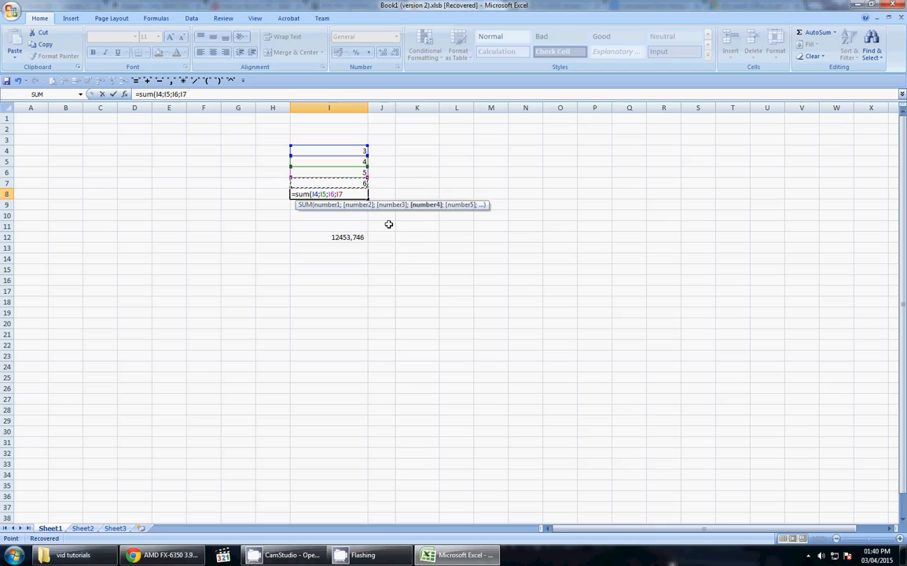
pyautogui.press('Return')
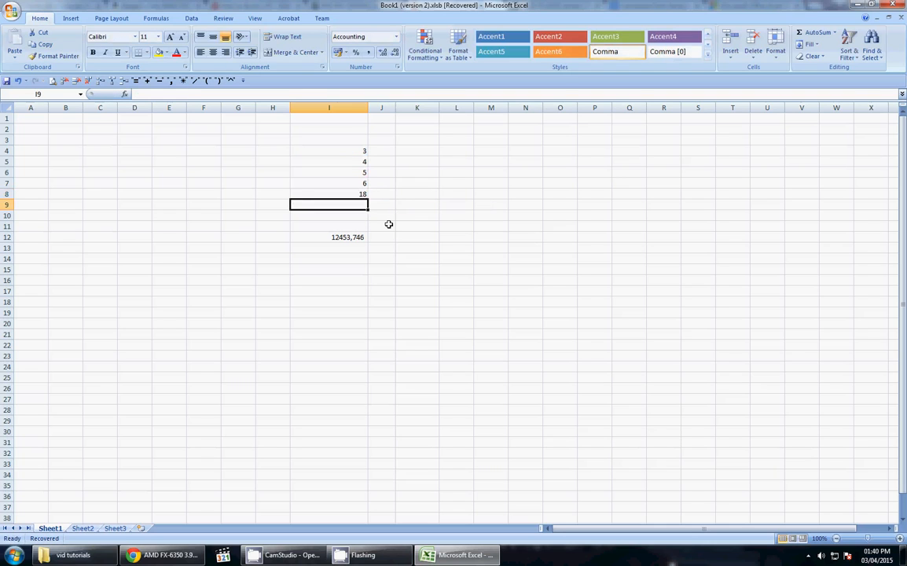
# Step: Move the SUM formula from I8 down to I9 and check I12 and I9
pyautogui.click(340, 193)
pyautogui.moveTo(320, 201)
pyautogui.mouseDown()
pyautogui.moveTo(319, 215)
pyautogui.moveTo(319, 204)
pyautogui.mouseUp()
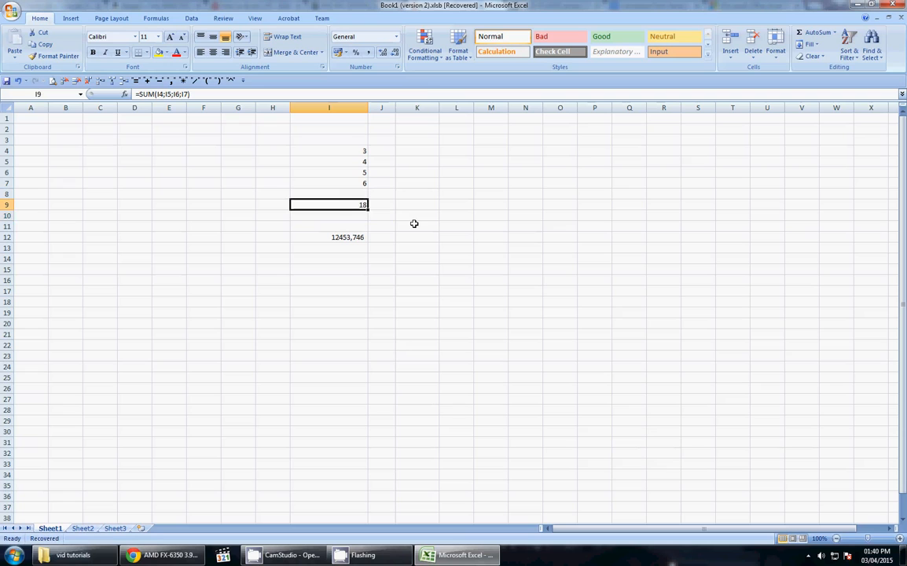
pyautogui.click(348, 238)
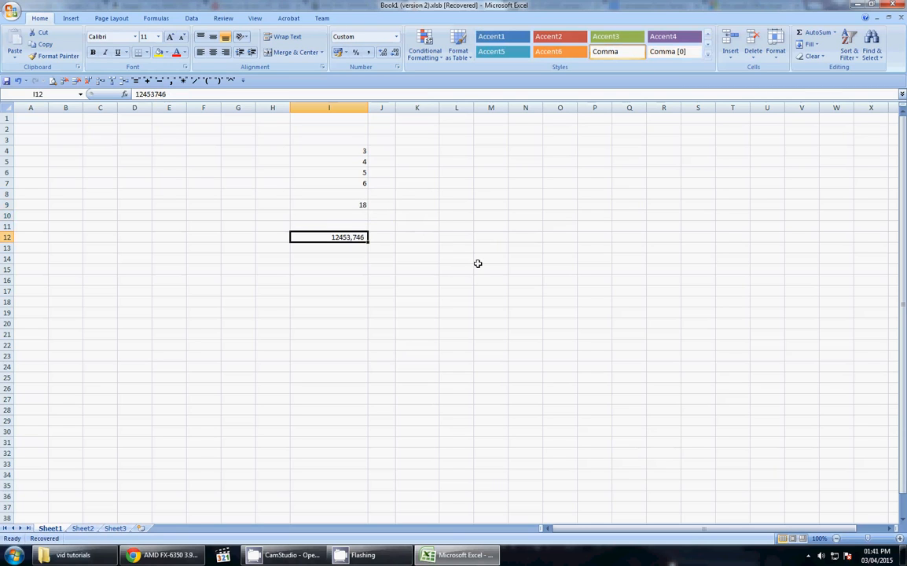
pyautogui.click(334, 205)
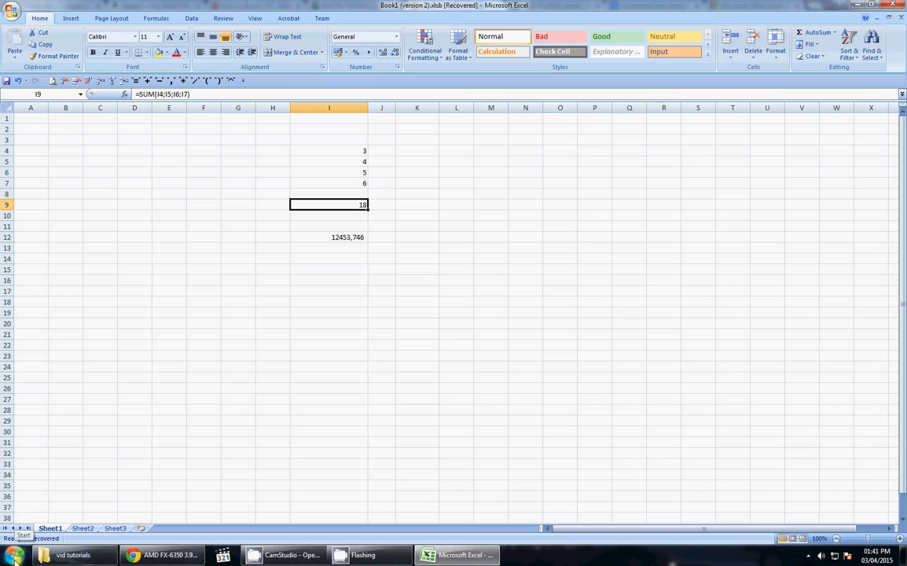
# Step: Open Region and Language through Control Panel and move its window up and right
pyautogui.click(14, 555)
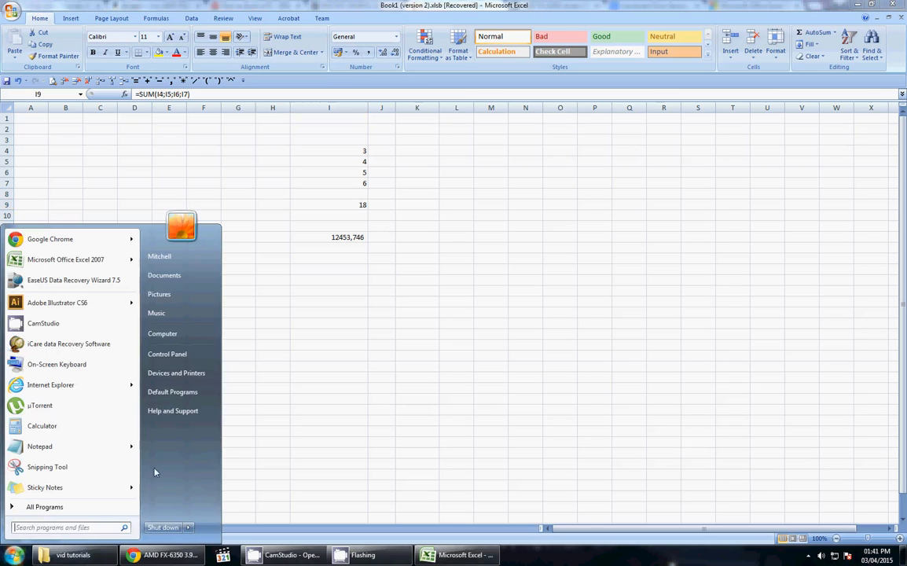
pyautogui.click(161, 354)
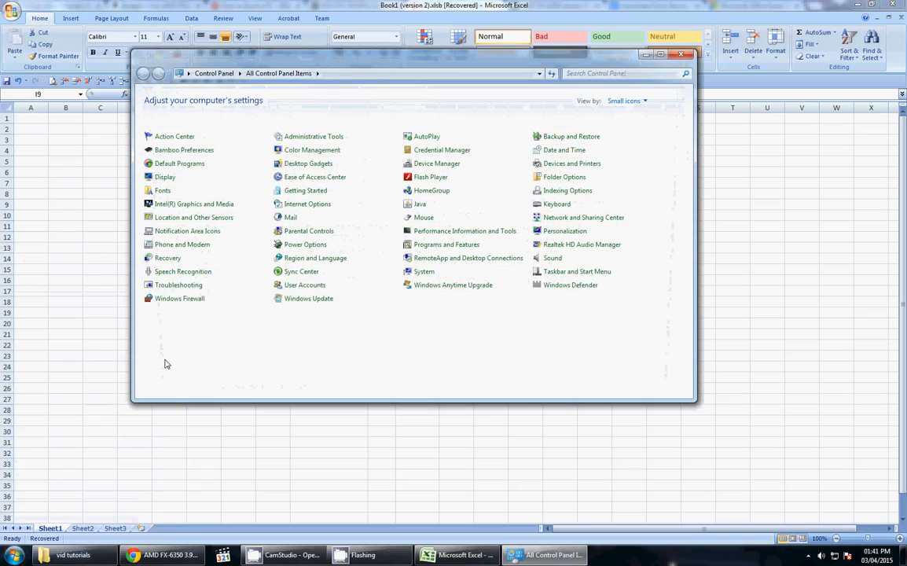
pyautogui.click(303, 262)
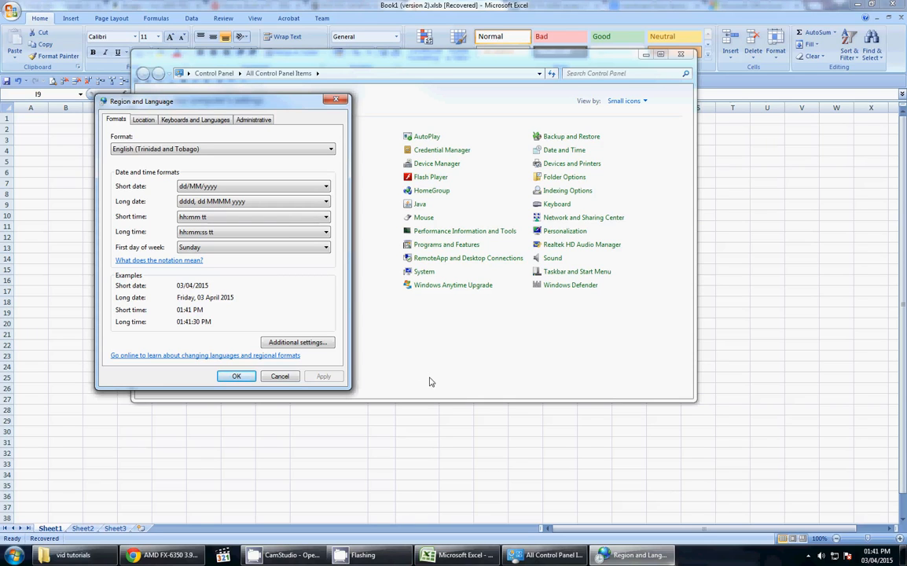
pyautogui.click(340, 102)
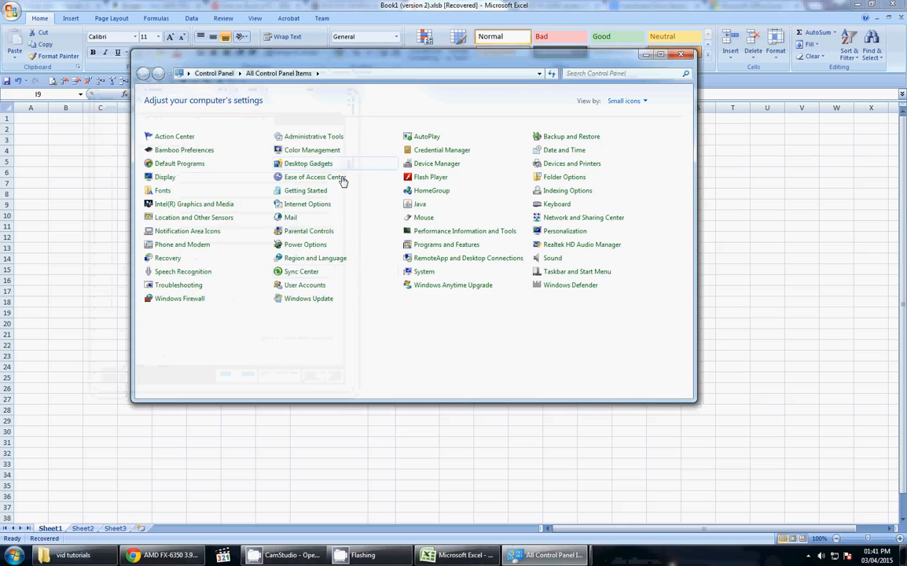
pyautogui.click(336, 263)
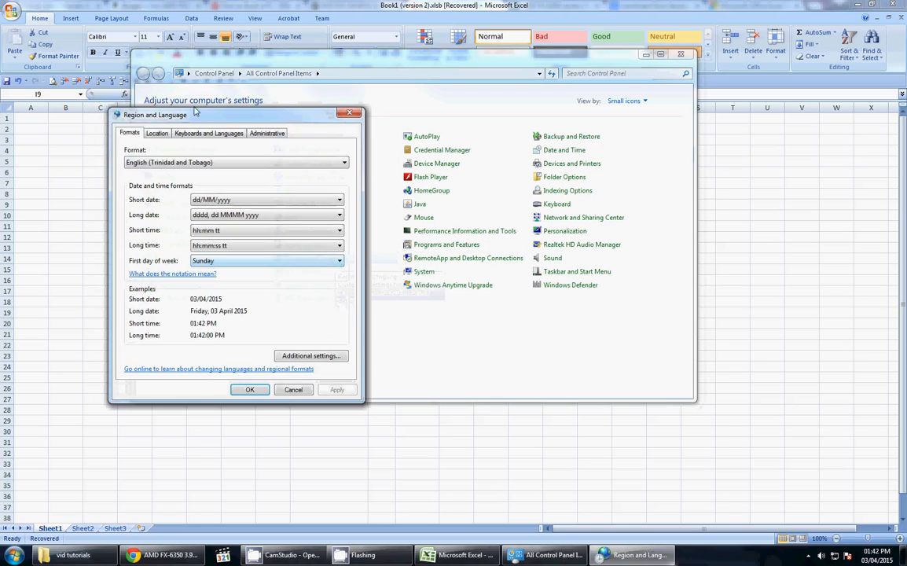
pyautogui.moveTo(195, 113); pyautogui.dragTo(408, 74)
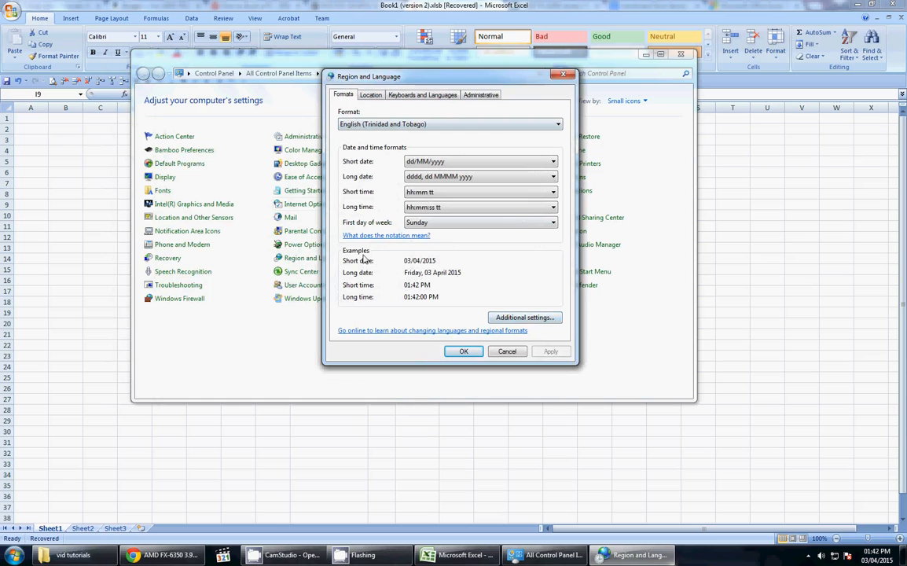
# Step: Set the list separator to a comma under Additional settings and apply it
pyautogui.click(493, 318)
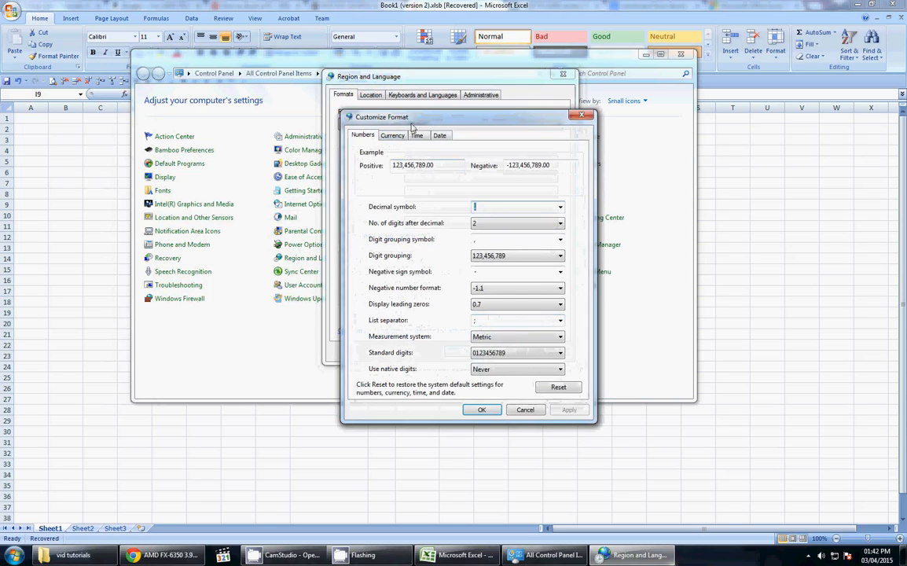
pyautogui.moveTo(411, 126); pyautogui.dragTo(304, 45)
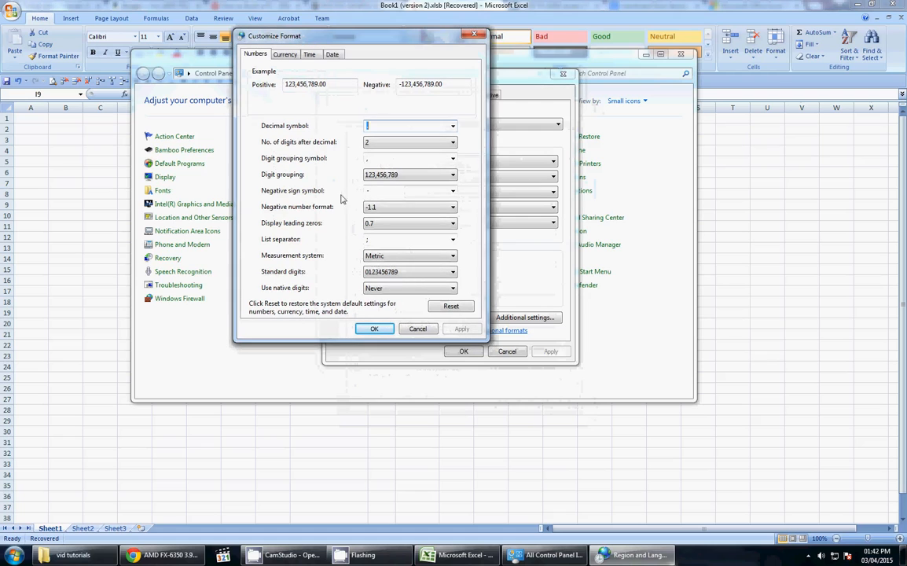
pyautogui.click(255, 56)
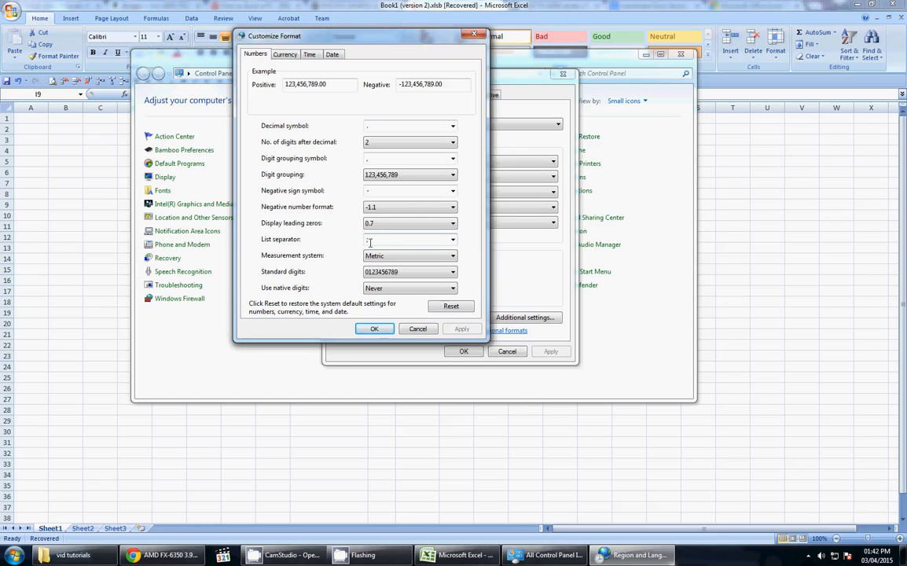
pyautogui.doubleClick(369, 241)
pyautogui.write(';')
pyautogui.click(462, 328)
# Step: Set currency digit grouping to 123,456,789, apply it, and close Customize Format
pyautogui.moveTo(256, 33); pyautogui.dragTo(284, 60)
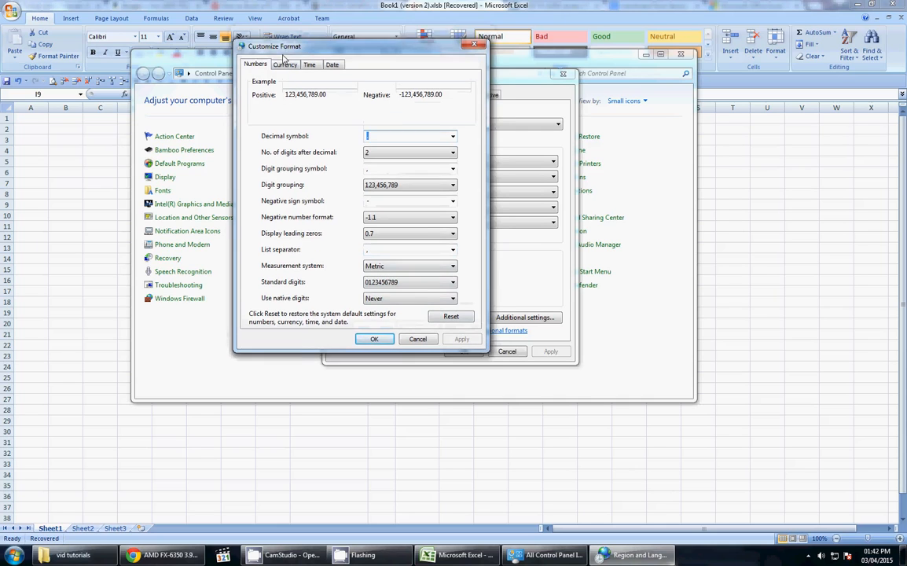
pyautogui.click(287, 79)
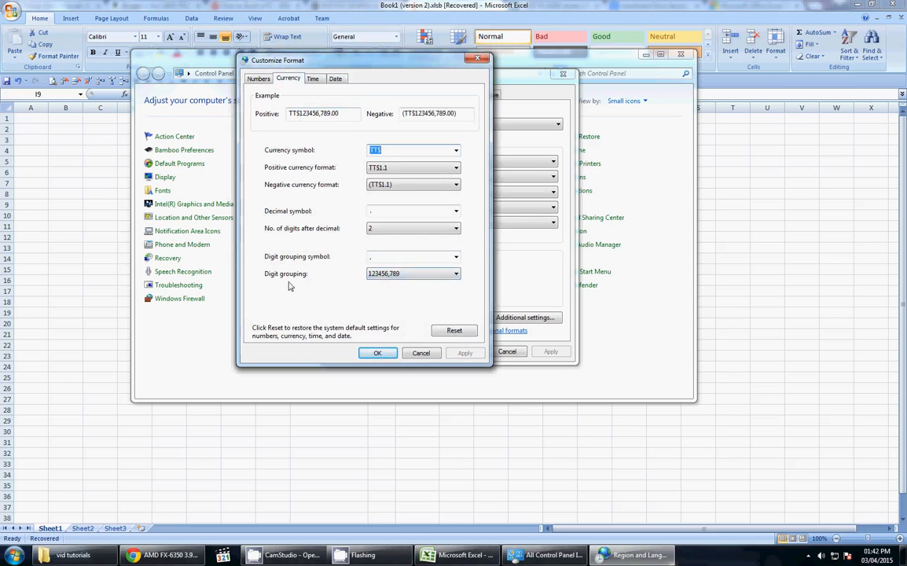
pyautogui.click(403, 276)
pyautogui.click(399, 292)
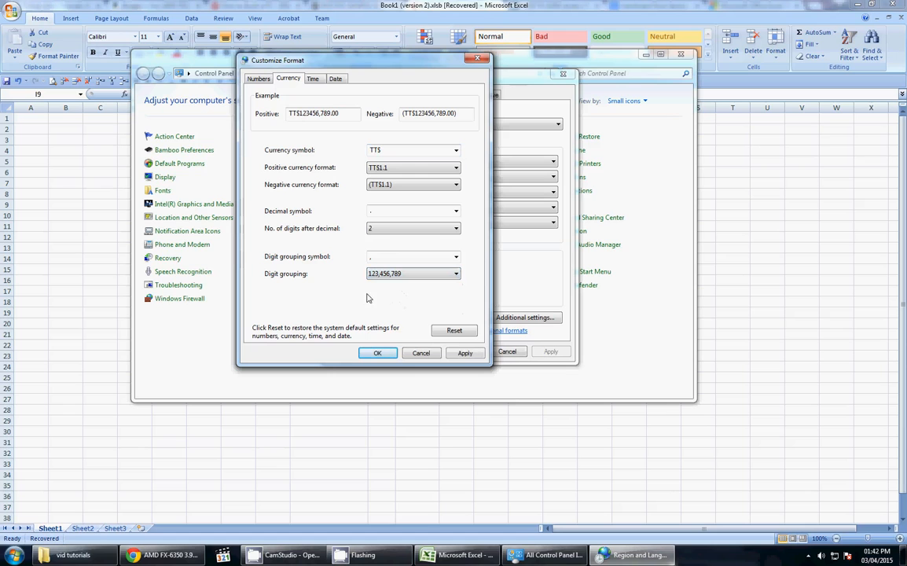
pyautogui.click(465, 353)
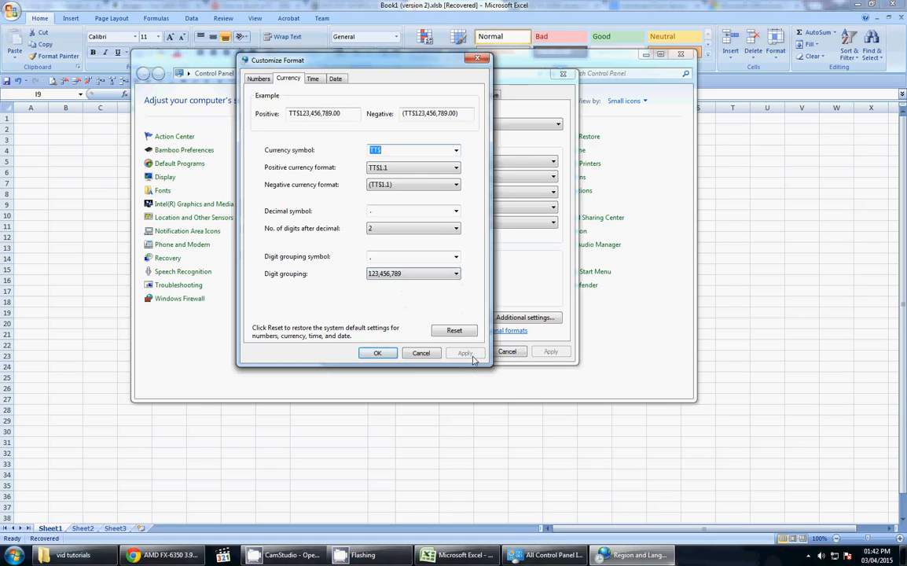
pyautogui.click(377, 353)
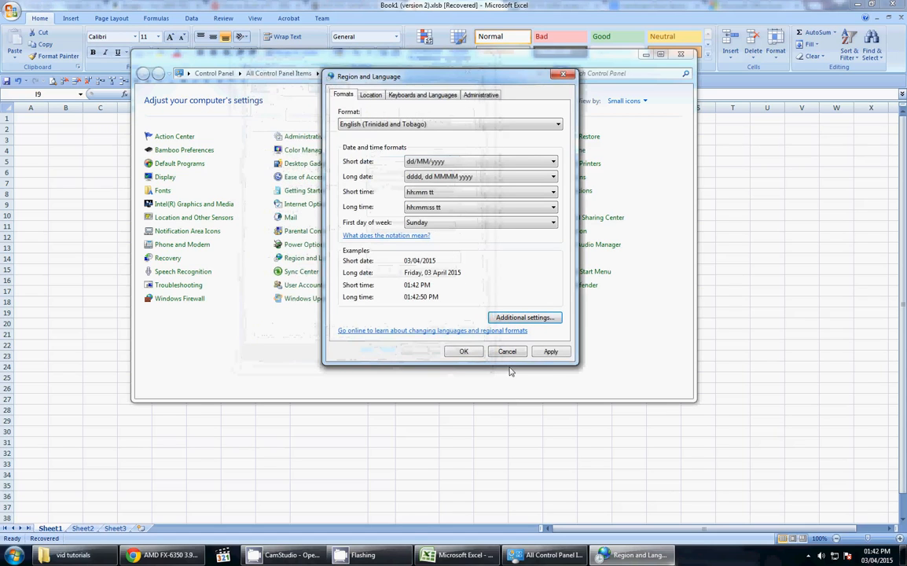
# Step: Close Region and Language and Control Panel, returning to the Excel worksheet
pyautogui.click(463, 351)
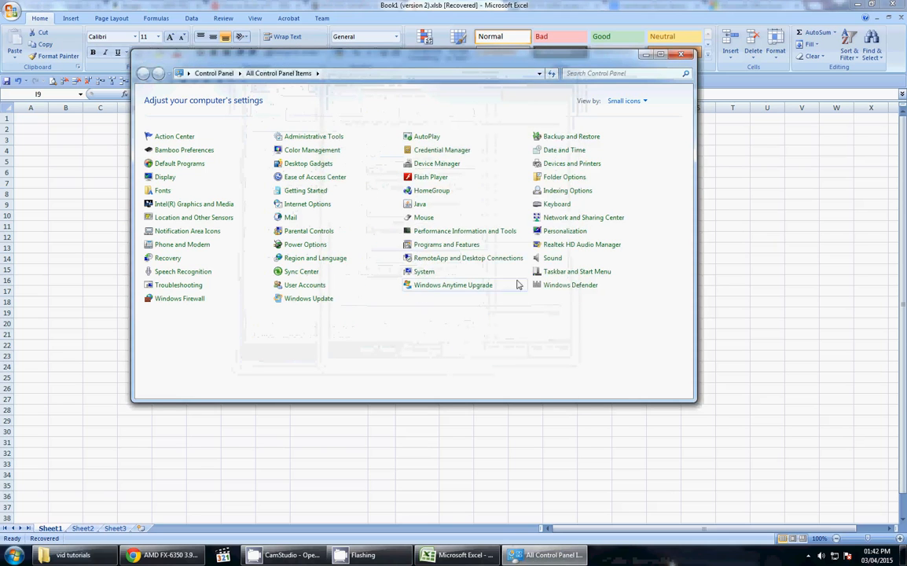
pyautogui.click(682, 57)
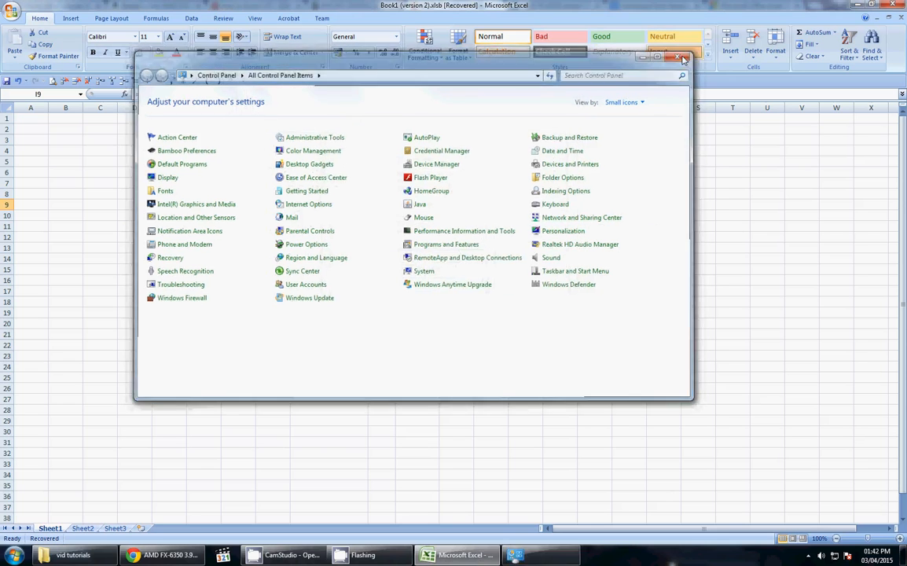
pyautogui.click(342, 276)
# Step: Change the decimal places displayed in cell I12
pyautogui.click(350, 237)
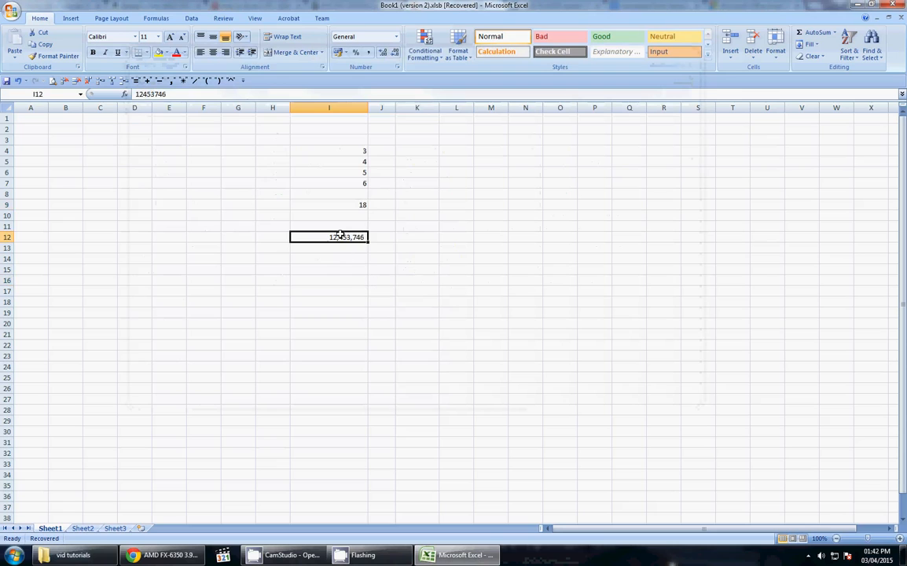
pyautogui.click(381, 53)
pyautogui.click(381, 56)
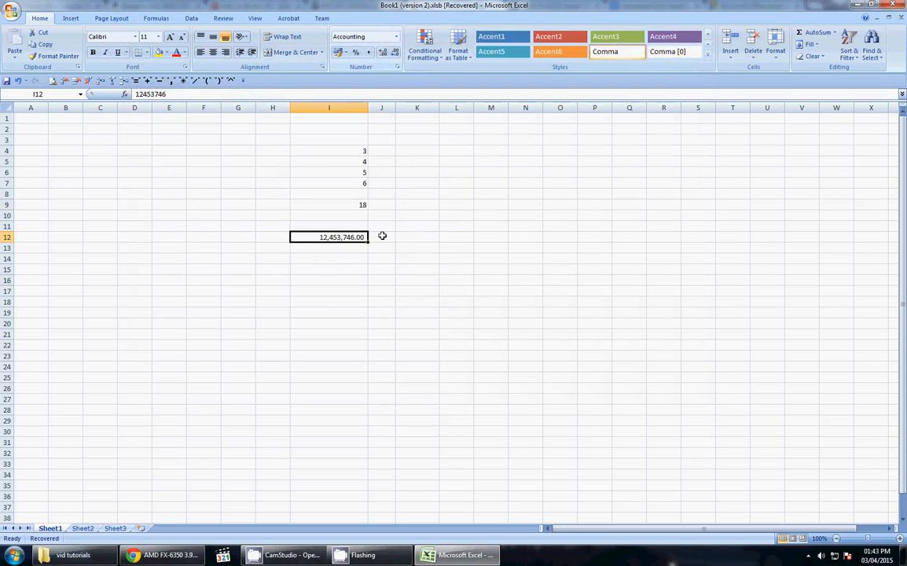
pyautogui.doubleClick(395, 53)
# Step: Inspect the SUM formula in I9 without changing it
pyautogui.click(363, 205)
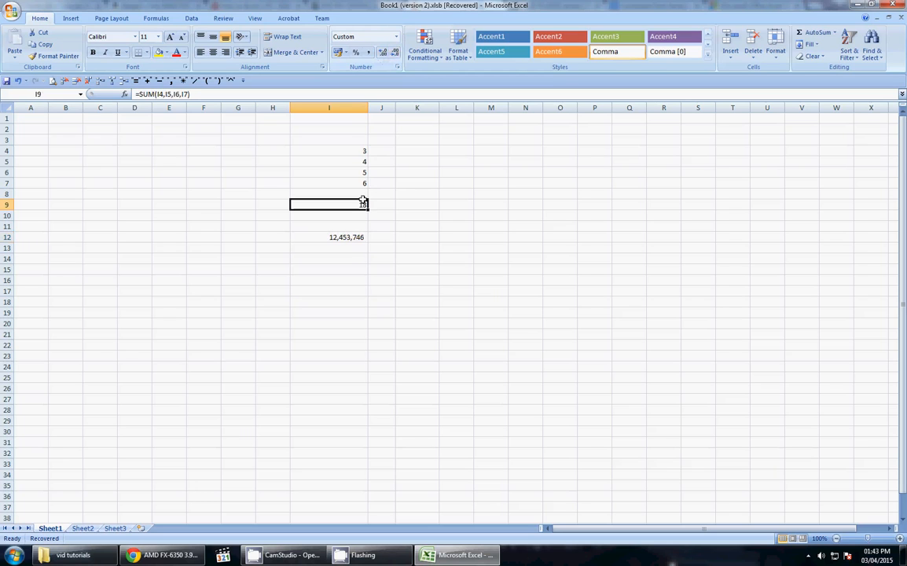
pyautogui.click(174, 94)
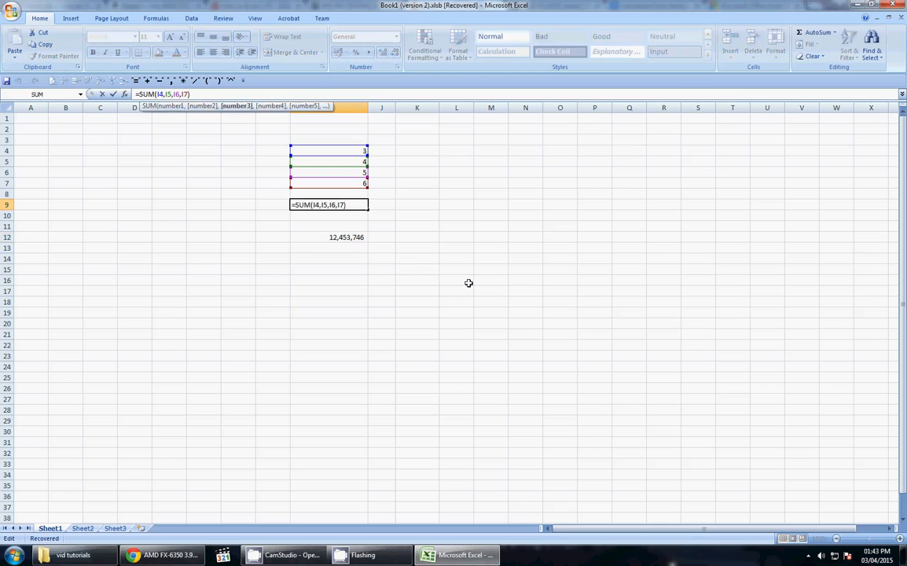
pyautogui.press('Return')
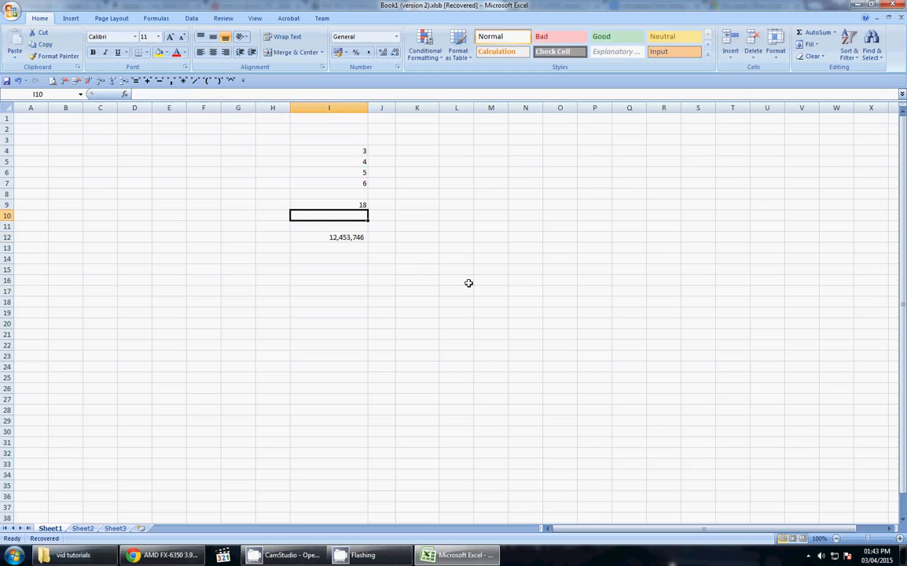
pyautogui.press('Up')
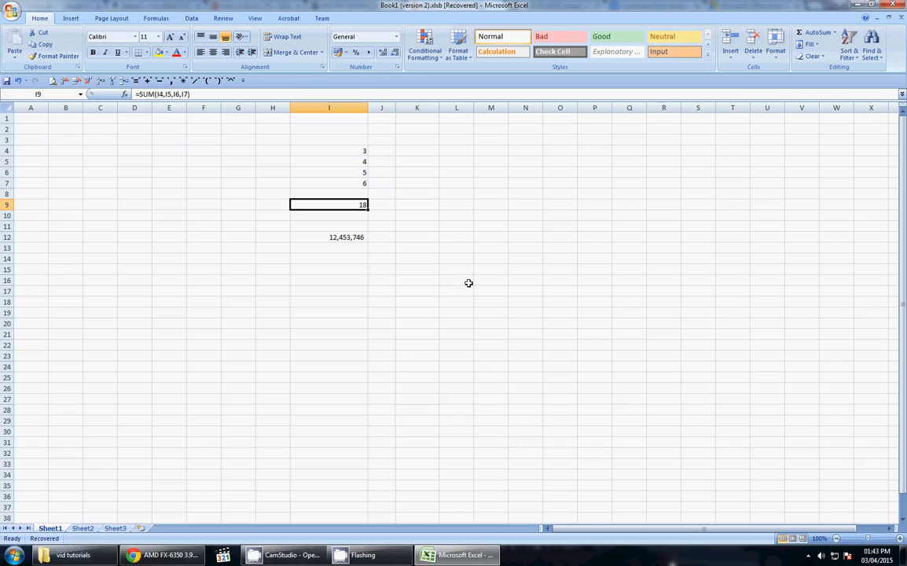
# Step: Retype I9 as =SUM(I4,I5,I6,I7) with commas after the semicolon version is rejected
pyautogui.write('=sum(')
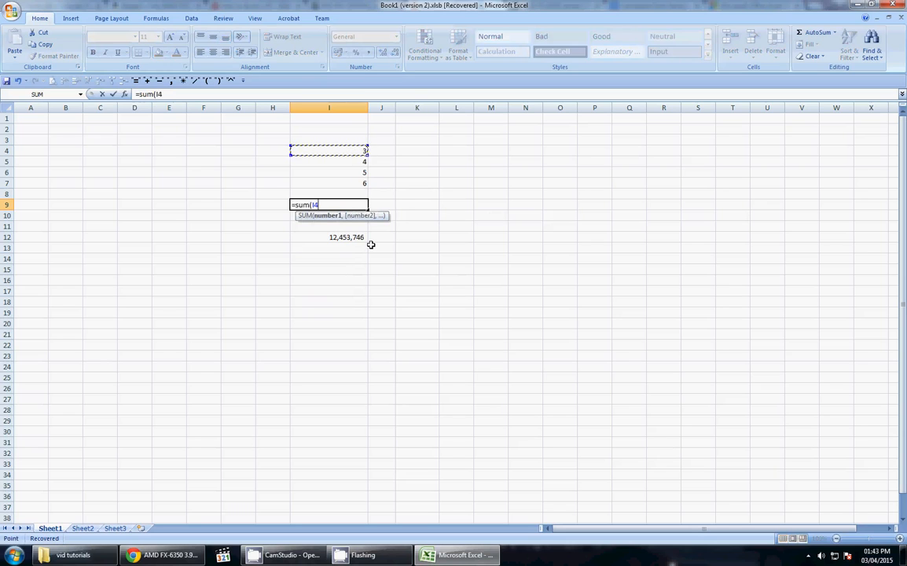
pyautogui.write(';')
pyautogui.press('Return')
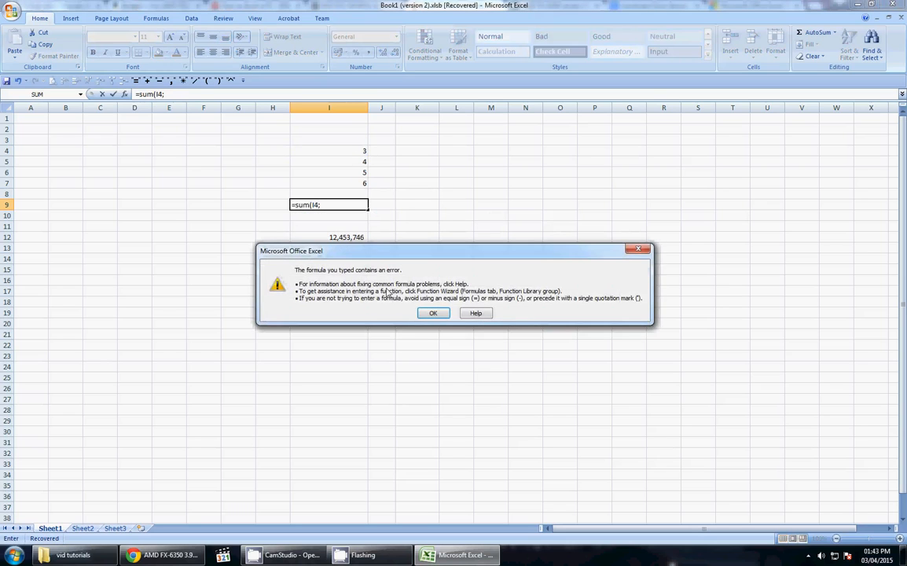
pyautogui.click(432, 312)
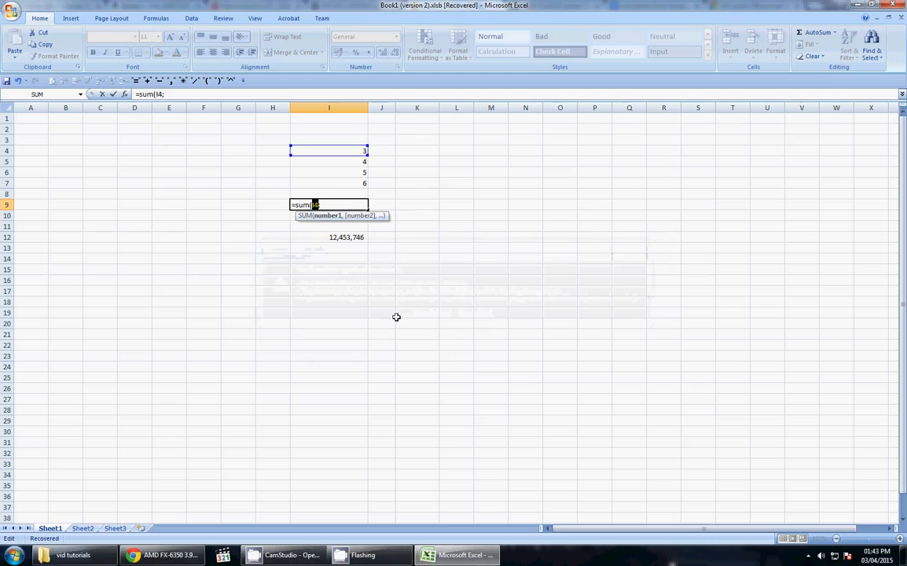
pyautogui.click(337, 205)
pyautogui.press('BackSpace')
pyautogui.write(',I5,I6,I7)')
pyautogui.press('Return')
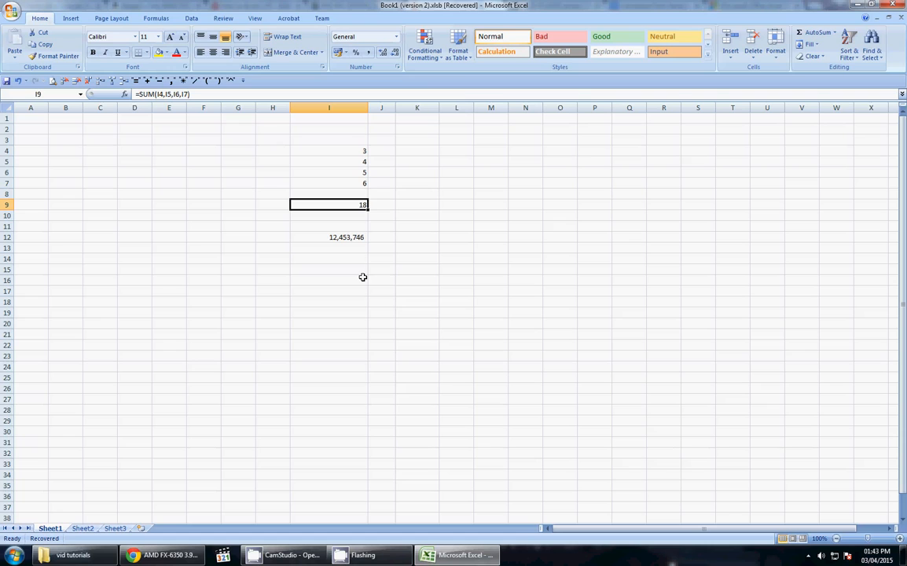
pyautogui.click(290, 555)
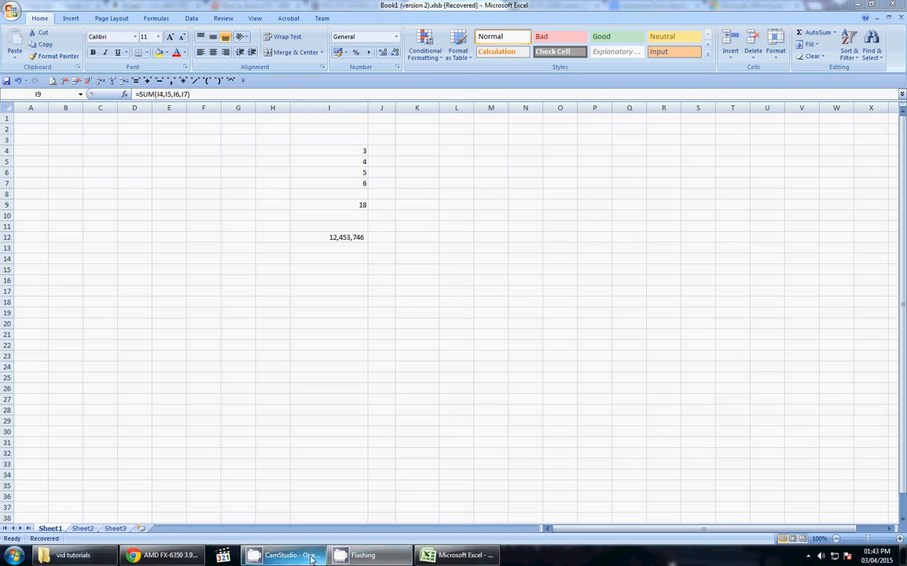